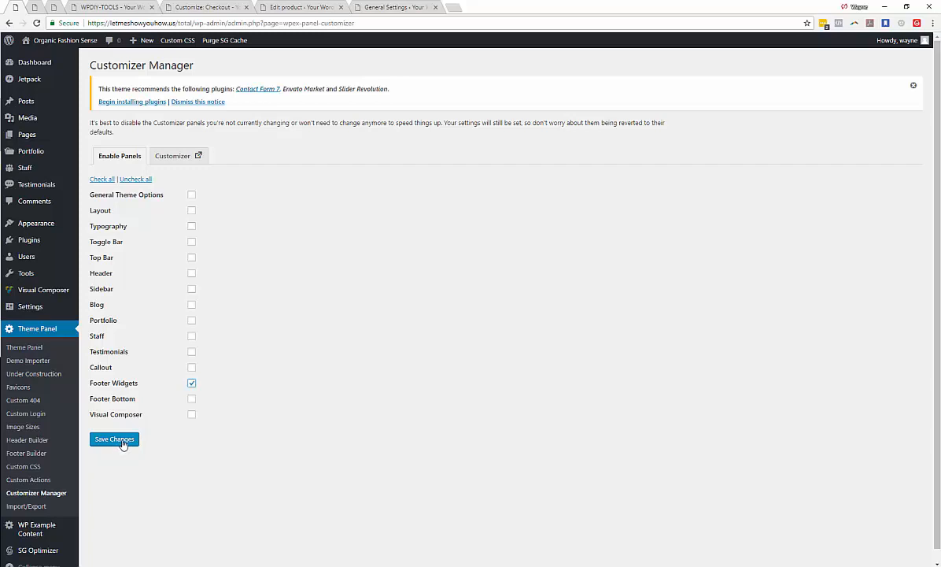
- Save the Customizer Manager settings with Footer Widgets enabled and switch to the Customizer tab
{"action": "left_click", "coordinate": [123, 443]}
{"action": "left_click", "coordinate": [35, 8]}
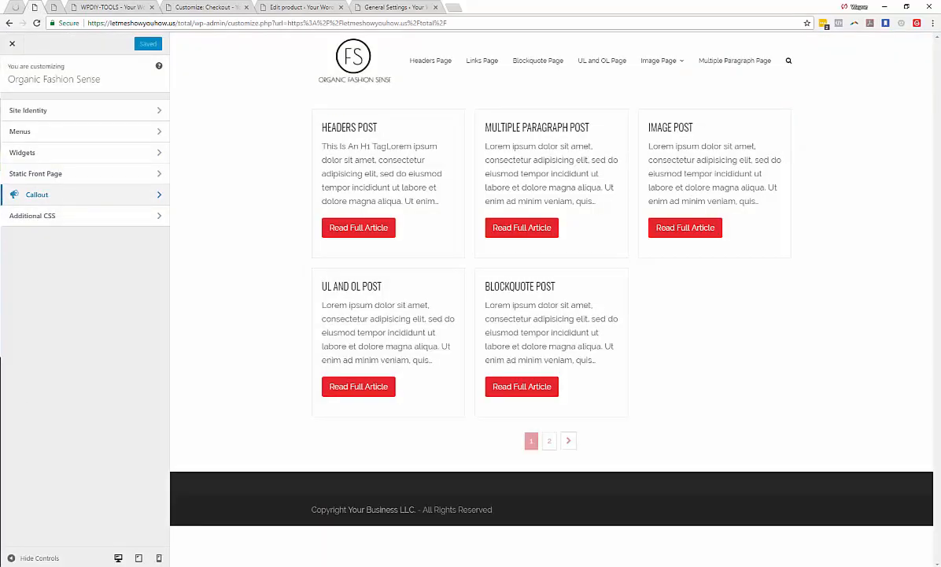
- Reload the Customizer page
{"action": "right_click", "coordinate": [77, 286]}
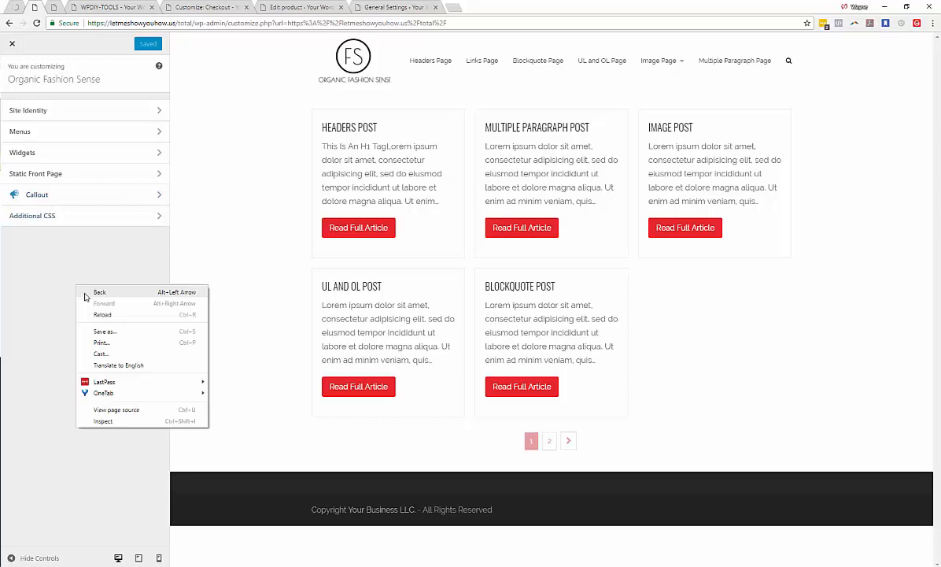
{"action": "left_click", "coordinate": [126, 315]}
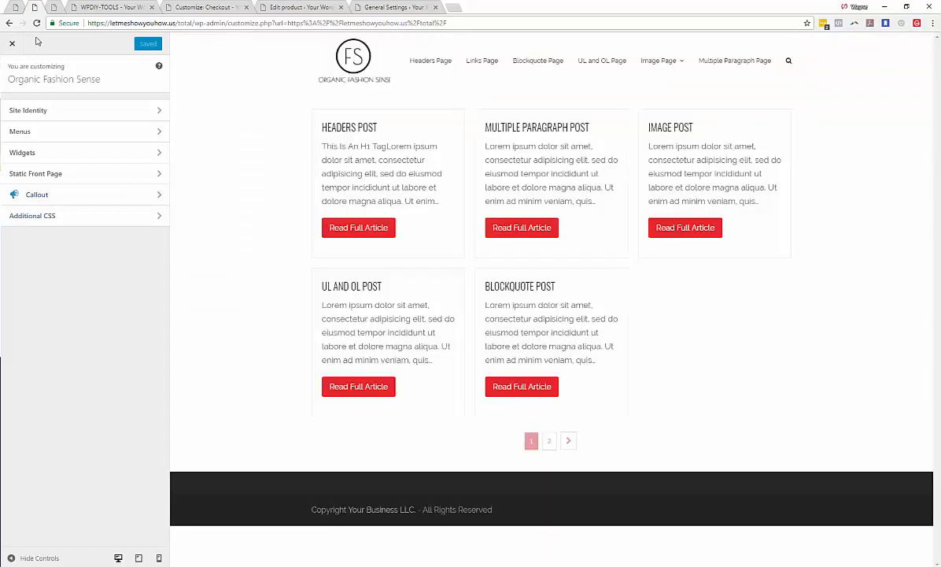
{"action": "left_click", "coordinate": [15, 8]}
{"action": "left_click", "coordinate": [35, 7]}
{"action": "right_click", "coordinate": [71, 268]}
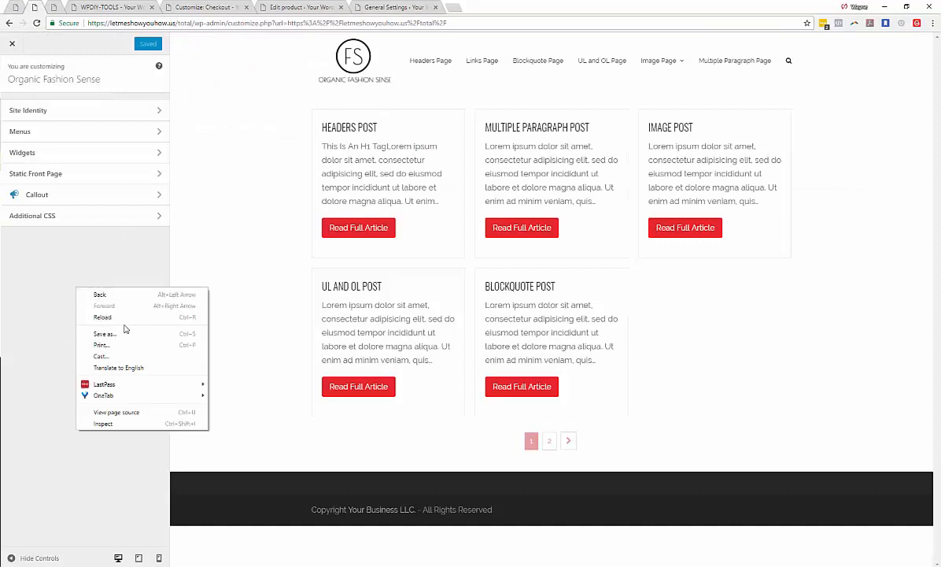
{"action": "left_click", "coordinate": [122, 298]}
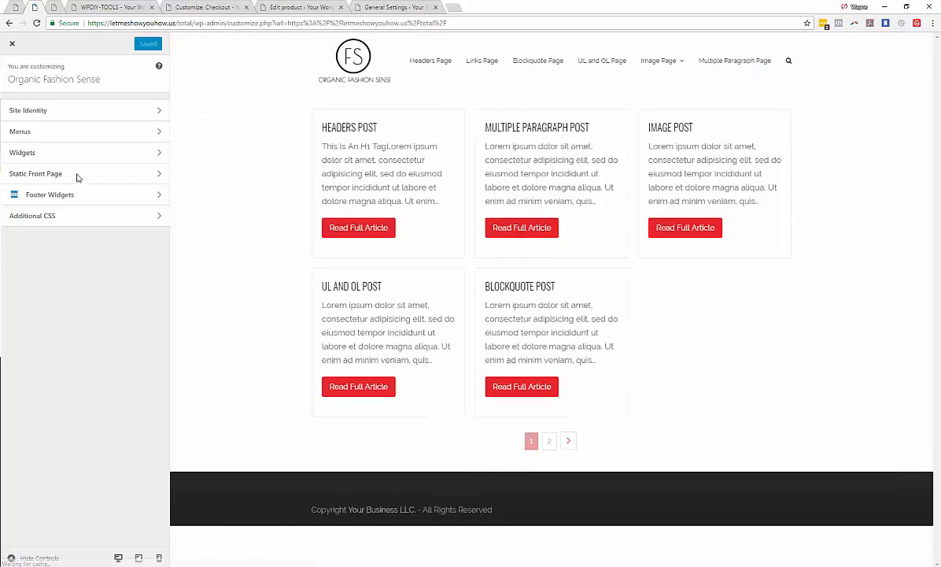
- Open the Footer Widgets section and set the footer background color to a dark blue
{"action": "left_click", "coordinate": [158, 206]}
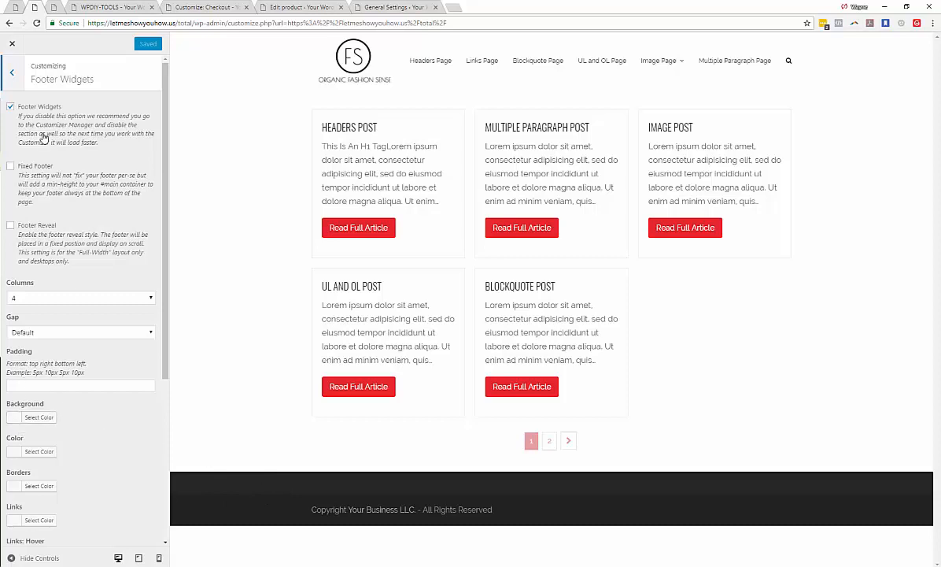
{"action": "left_click", "coordinate": [15, 418]}
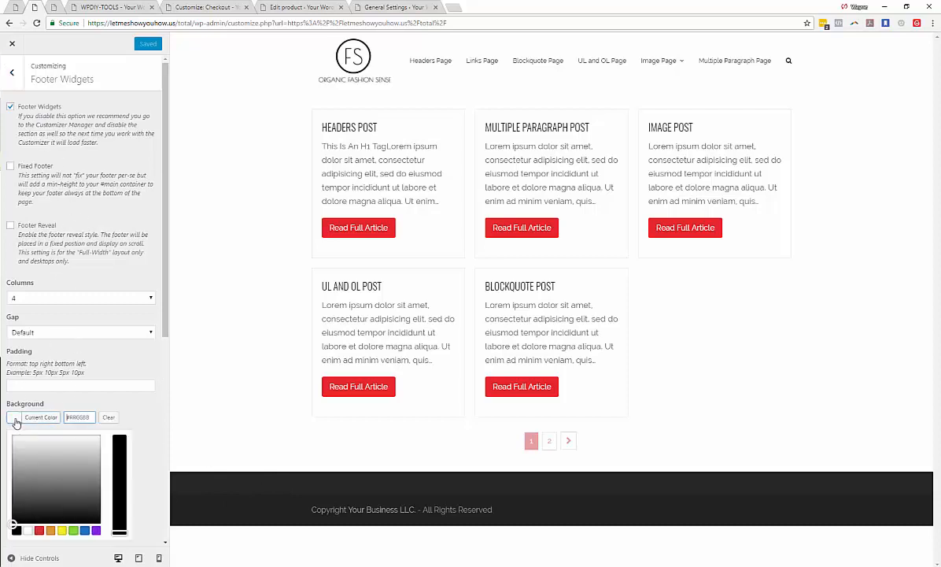
{"action": "left_click", "coordinate": [84, 530]}
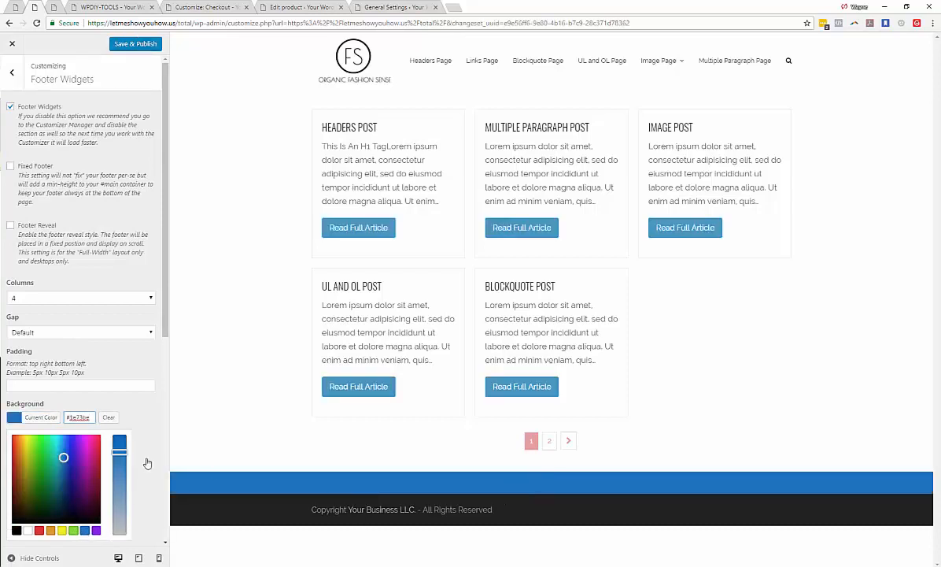
{"action": "mouse_move", "coordinate": [18, 482]}
{"action": "left_mouse_down"}
{"action": "mouse_move", "coordinate": [21, 503]}
{"action": "mouse_move", "coordinate": [19, 445]}
{"action": "mouse_move", "coordinate": [32, 456]}
{"action": "mouse_move", "coordinate": [33, 486]}
{"action": "mouse_move", "coordinate": [73, 490]}
{"action": "mouse_move", "coordinate": [71, 419]}
{"action": "mouse_move", "coordinate": [74, 458]}
{"action": "mouse_move", "coordinate": [61, 446]}
{"action": "mouse_move", "coordinate": [72, 462]}
{"action": "left_mouse_up"}
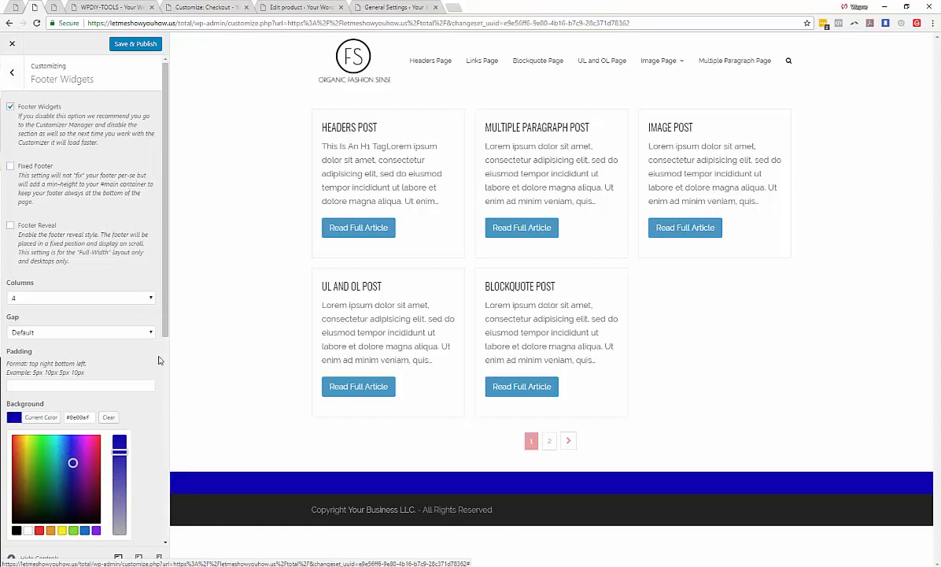
{"action": "scroll", "coordinate": [157, 334], "scroll_direction": "down", "scroll_amount": 5}
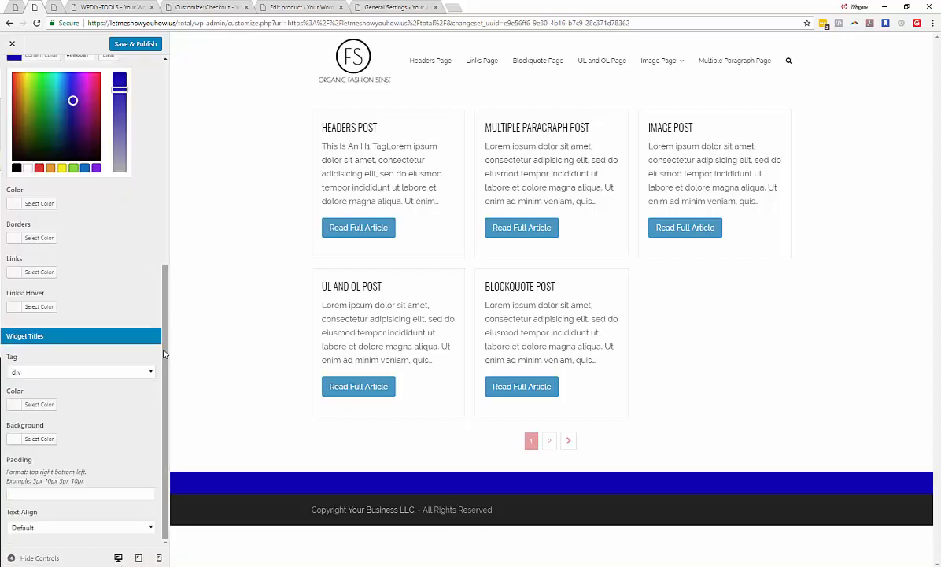
{"action": "scroll", "coordinate": [154, 323], "scroll_direction": "up", "scroll_amount": 3}
{"action": "left_click", "coordinate": [73, 189]}
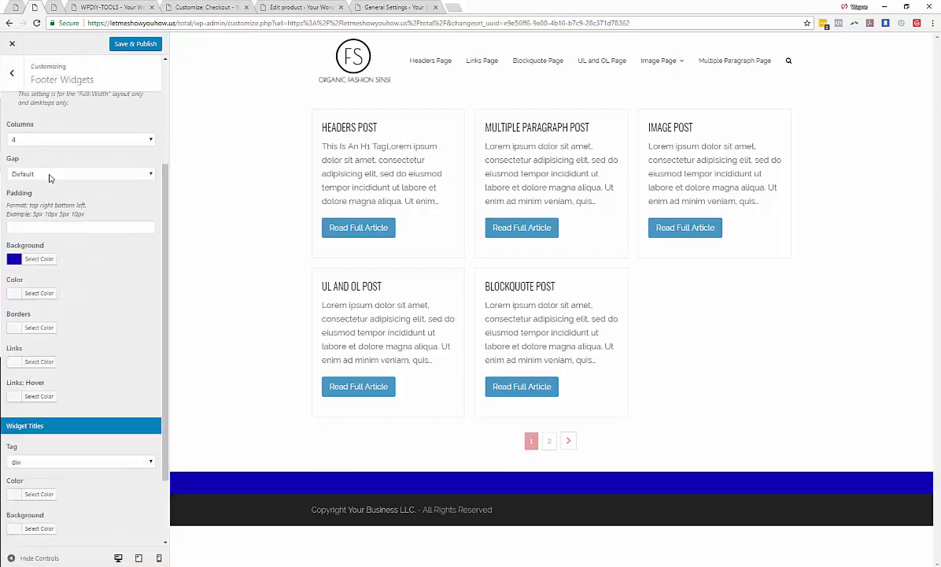
{"action": "scroll", "coordinate": [47, 174], "scroll_direction": "up", "scroll_amount": 2}
{"action": "left_click", "coordinate": [46, 224]}
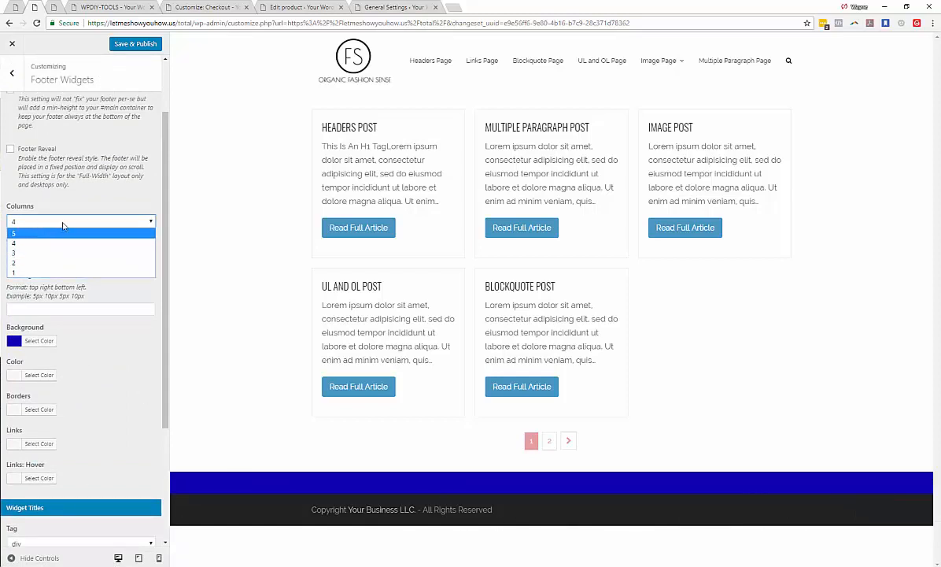
{"action": "left_click", "coordinate": [148, 314]}
{"action": "scroll", "coordinate": [119, 315], "scroll_direction": "down", "scroll_amount": 2}
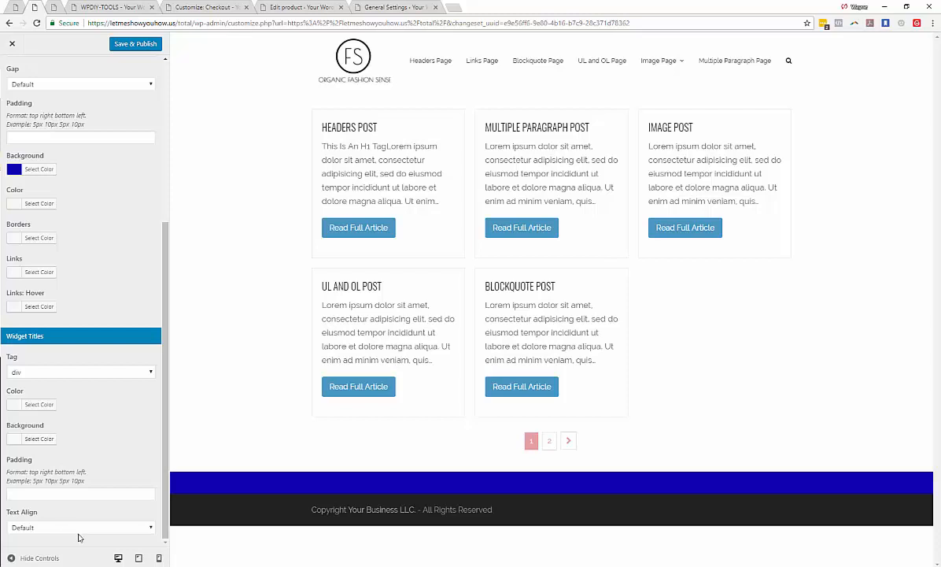
{"action": "scroll", "coordinate": [112, 505], "scroll_direction": "up", "scroll_amount": 3}
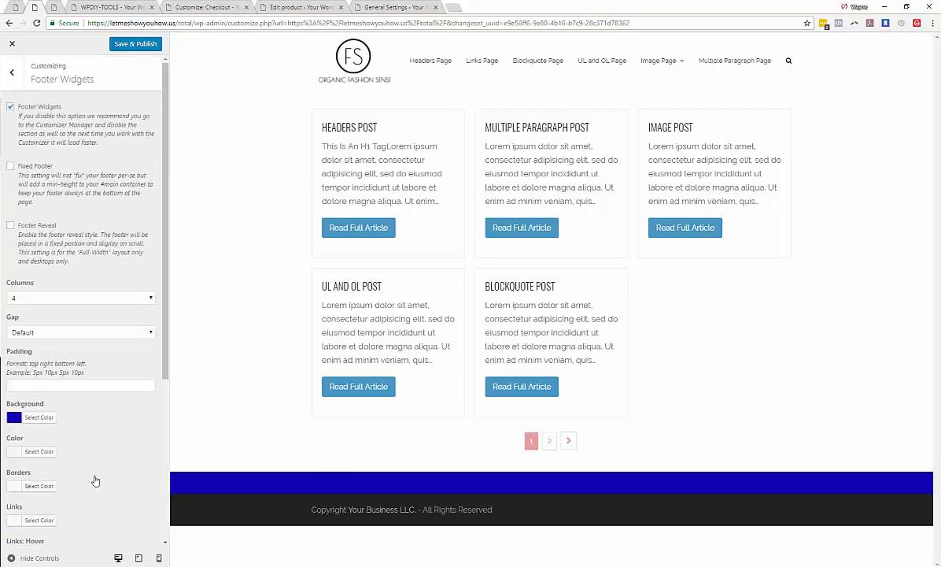
- Set the footer widgets gap to 15px and publish the changes
{"action": "left_click", "coordinate": [66, 334]}
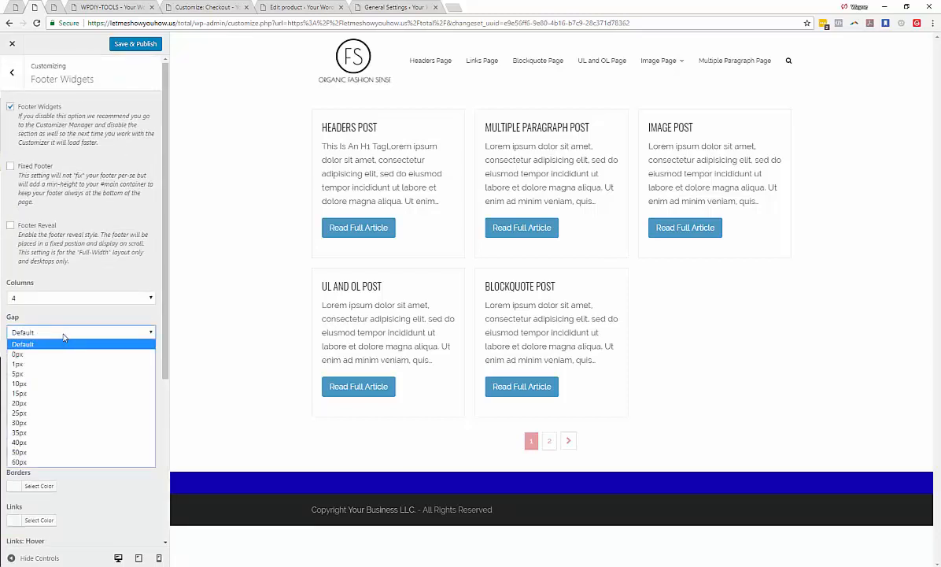
{"action": "left_click", "coordinate": [25, 397]}
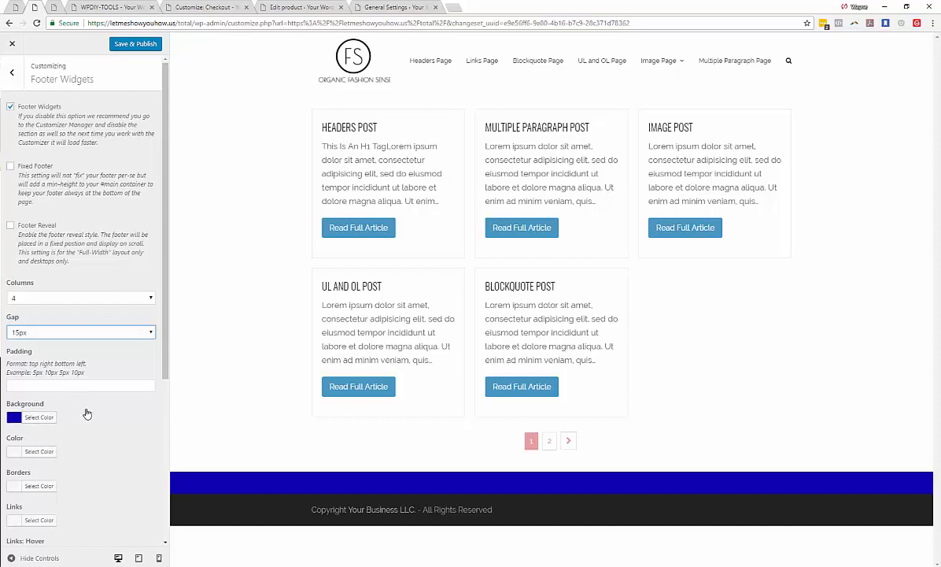
{"action": "left_click", "coordinate": [148, 47]}
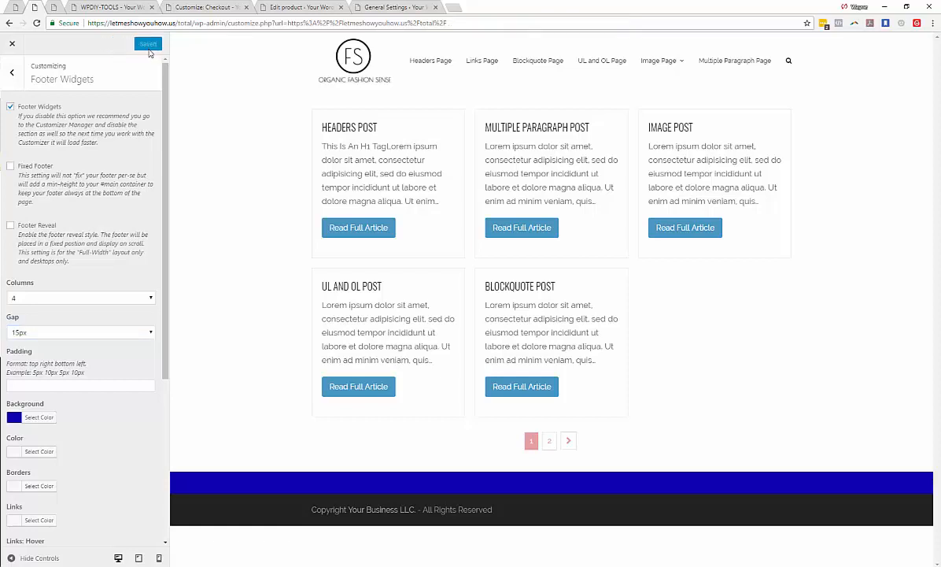
- Turn on the Fixed Footer option and scroll through the preview page
{"action": "left_click", "coordinate": [10, 168]}
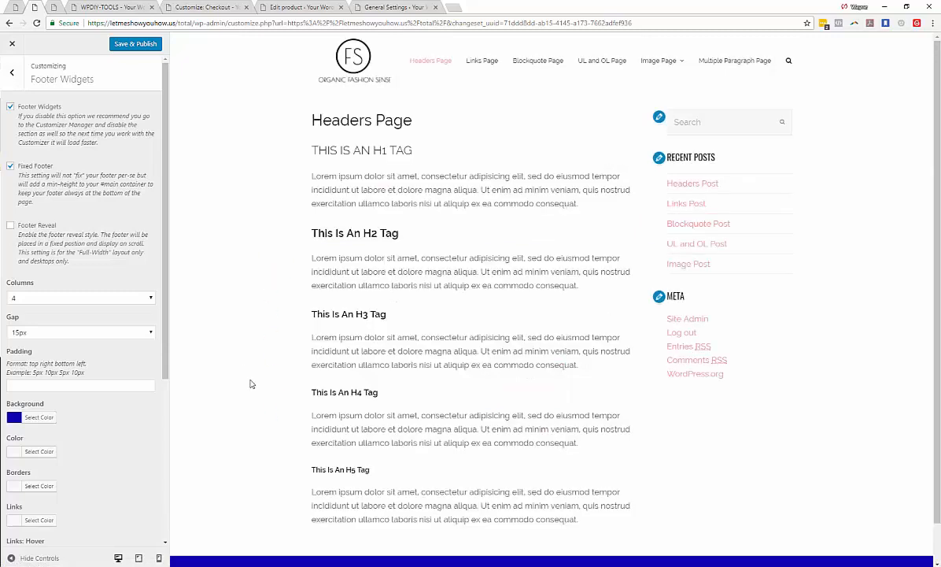
{"action": "scroll", "coordinate": [240, 349], "scroll_direction": "down", "scroll_amount": 1}
{"action": "scroll", "coordinate": [240, 349], "scroll_direction": "up", "scroll_amount": 1}
{"action": "scroll", "coordinate": [239, 349], "scroll_direction": "down", "scroll_amount": 1}
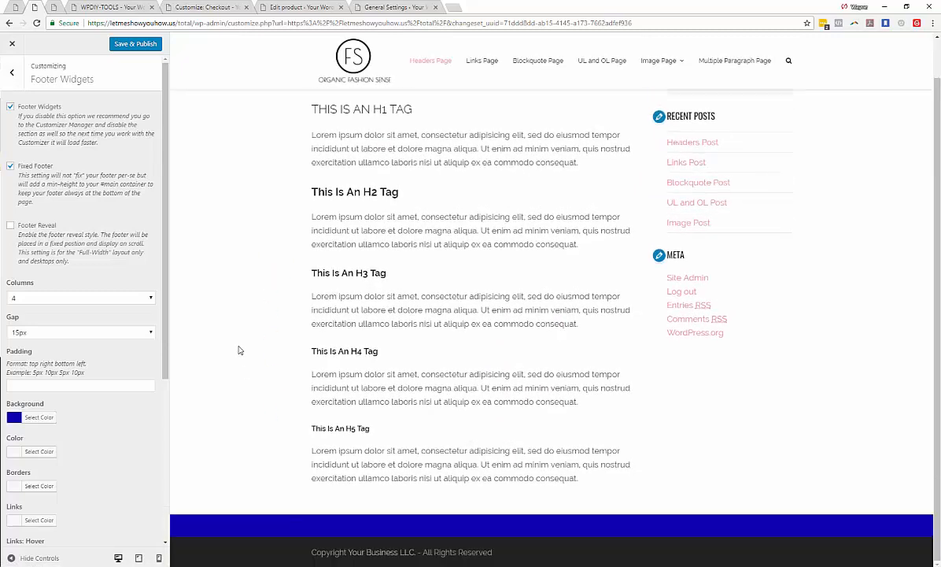
{"action": "scroll", "coordinate": [241, 342], "scroll_direction": "up", "scroll_amount": 1}
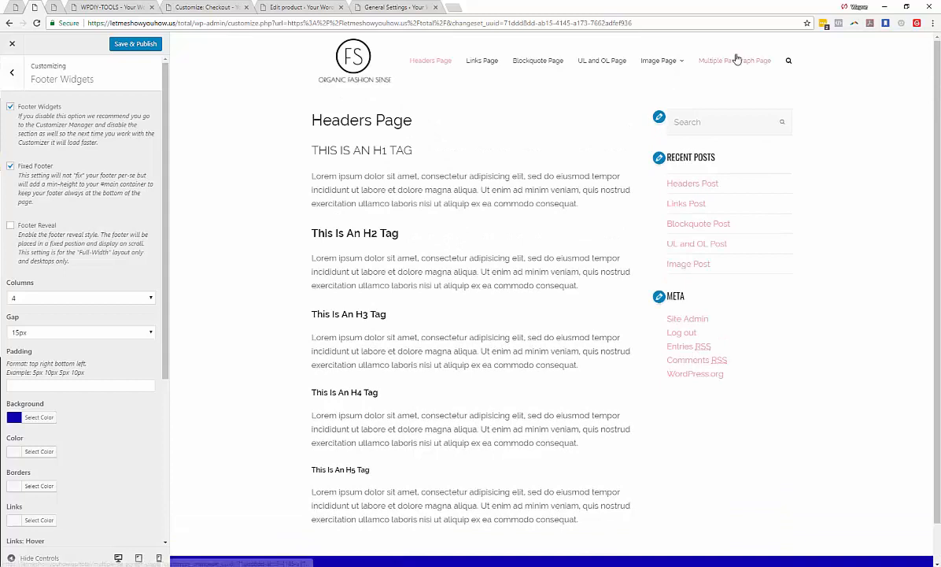
- Browse the preview to Multiple Paragraph Page, back to Headers Page, and scroll through it
{"action": "left_click", "coordinate": [715, 72]}
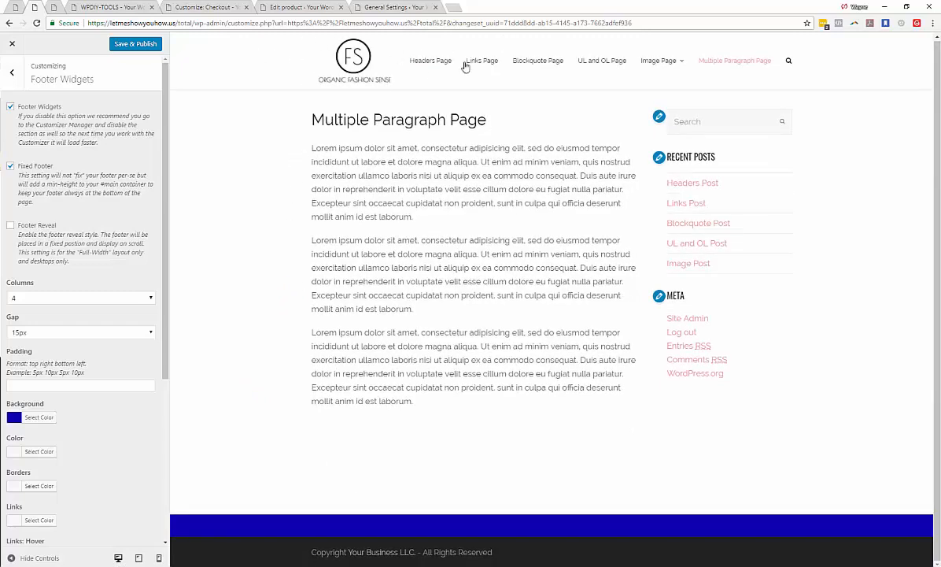
{"action": "left_click", "coordinate": [431, 61]}
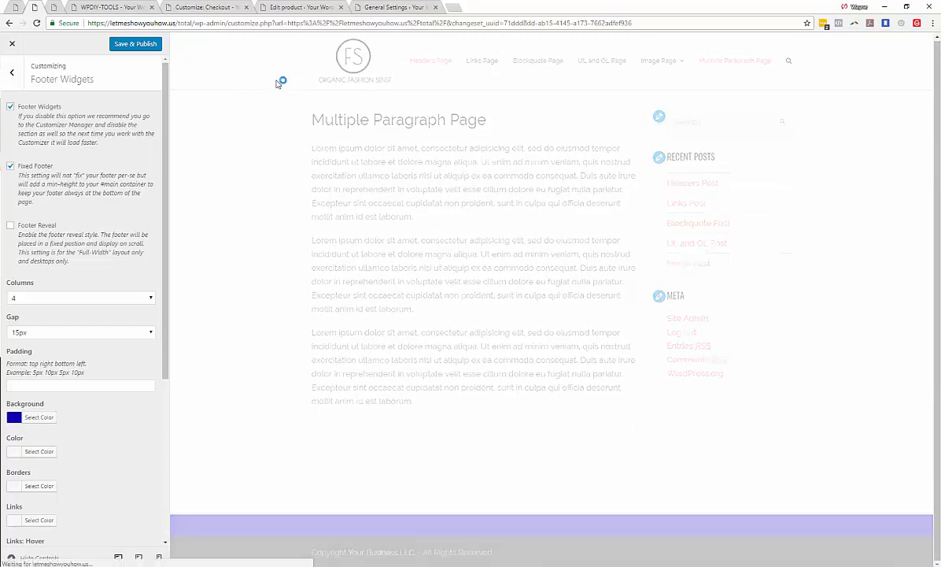
{"action": "scroll", "coordinate": [287, 116], "scroll_direction": "down", "scroll_amount": 1}
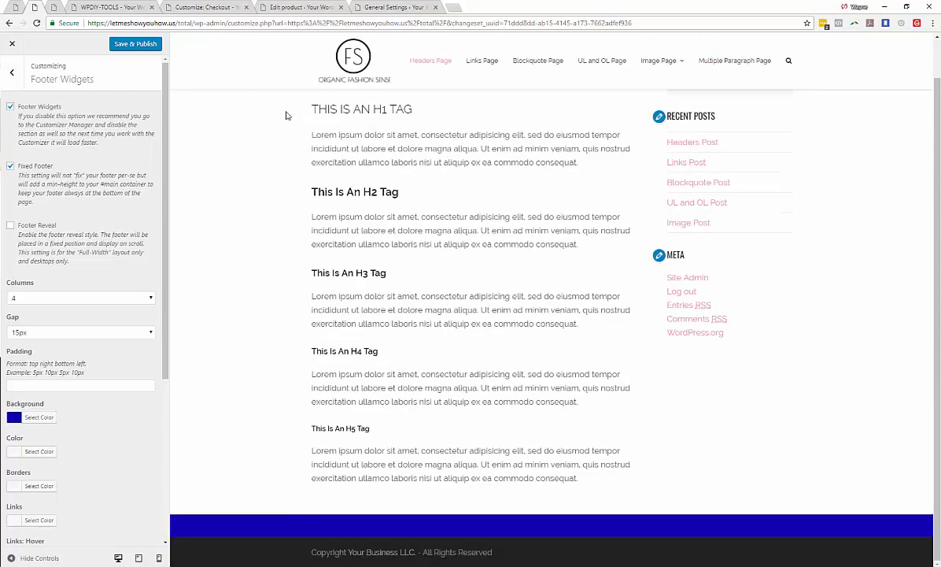
{"action": "scroll", "coordinate": [287, 115], "scroll_direction": "up", "scroll_amount": 1}
{"action": "scroll", "coordinate": [362, 99], "scroll_direction": "down", "scroll_amount": 1}
{"action": "scroll", "coordinate": [372, 272], "scroll_direction": "up", "scroll_amount": 1}
{"action": "scroll", "coordinate": [342, 270], "scroll_direction": "down", "scroll_amount": 1}
- Turn off Fixed Footer, turn on Footer Reveal, and scroll the preview to check the footer
{"action": "left_click", "coordinate": [10, 167]}
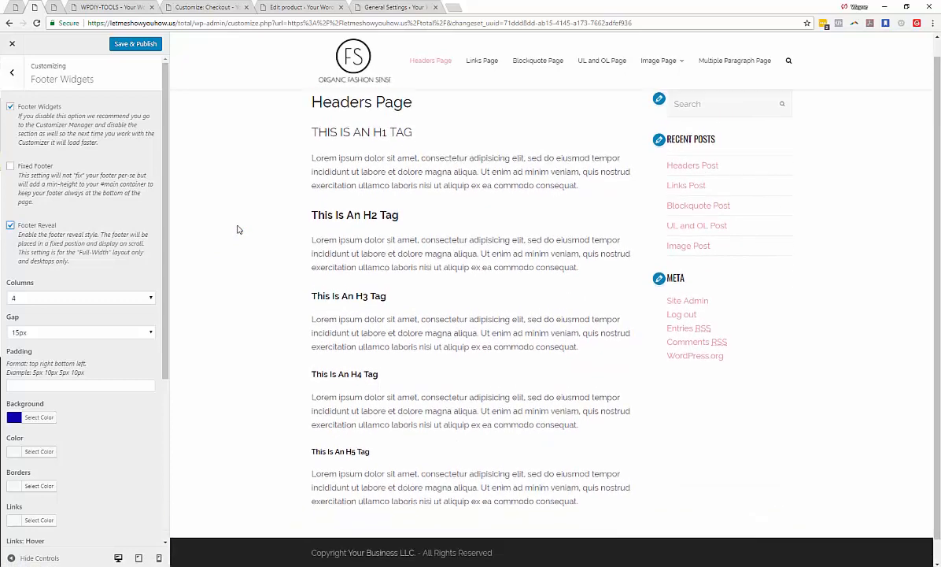
{"action": "left_click_drag", "start_coordinate": [349, 145], "coordinate": [526, 386]}
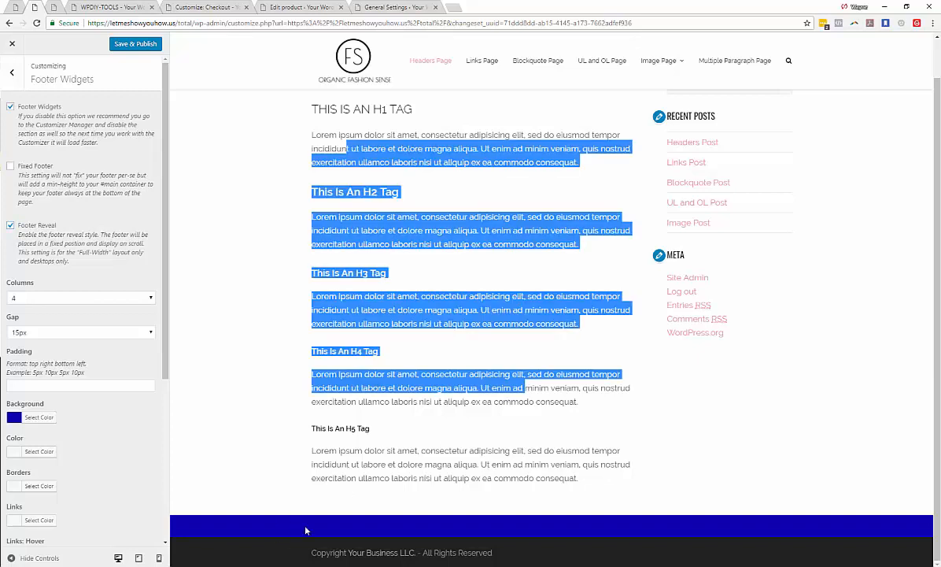
{"action": "left_click", "coordinate": [219, 442]}
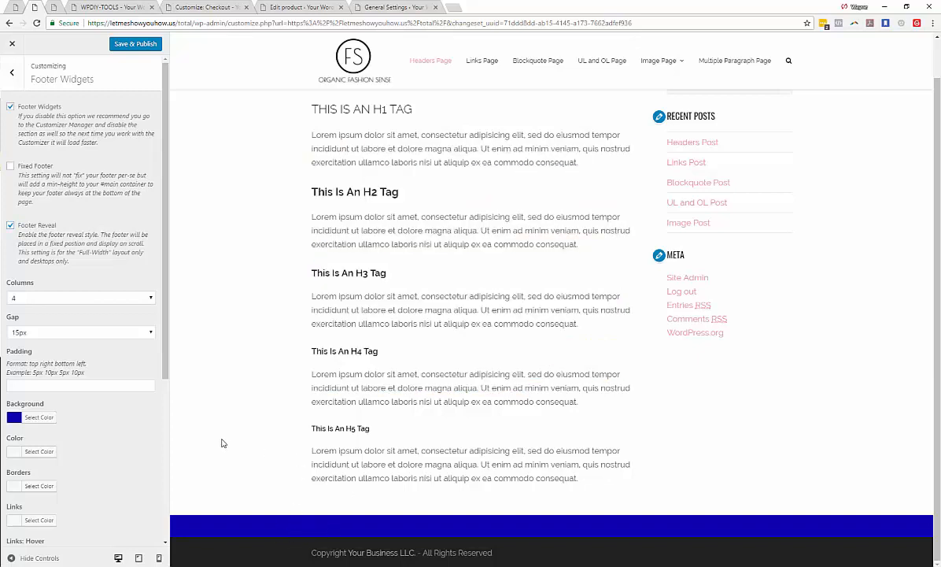
{"action": "scroll", "coordinate": [223, 442], "scroll_direction": "up", "scroll_amount": 2}
{"action": "scroll", "coordinate": [226, 440], "scroll_direction": "down", "scroll_amount": 2}
{"action": "scroll", "coordinate": [229, 439], "scroll_direction": "up", "scroll_amount": 2}
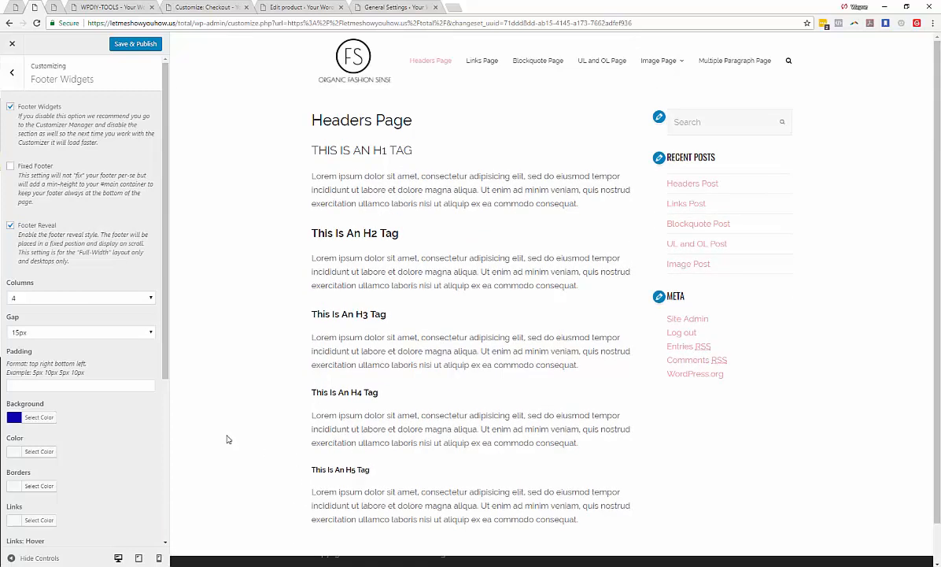
{"action": "scroll", "coordinate": [229, 439], "scroll_direction": "down", "scroll_amount": 2}
{"action": "scroll", "coordinate": [228, 439], "scroll_direction": "up", "scroll_amount": 2}
{"action": "scroll", "coordinate": [228, 440], "scroll_direction": "down", "scroll_amount": 2}
{"action": "scroll", "coordinate": [228, 438], "scroll_direction": "up", "scroll_amount": 1}
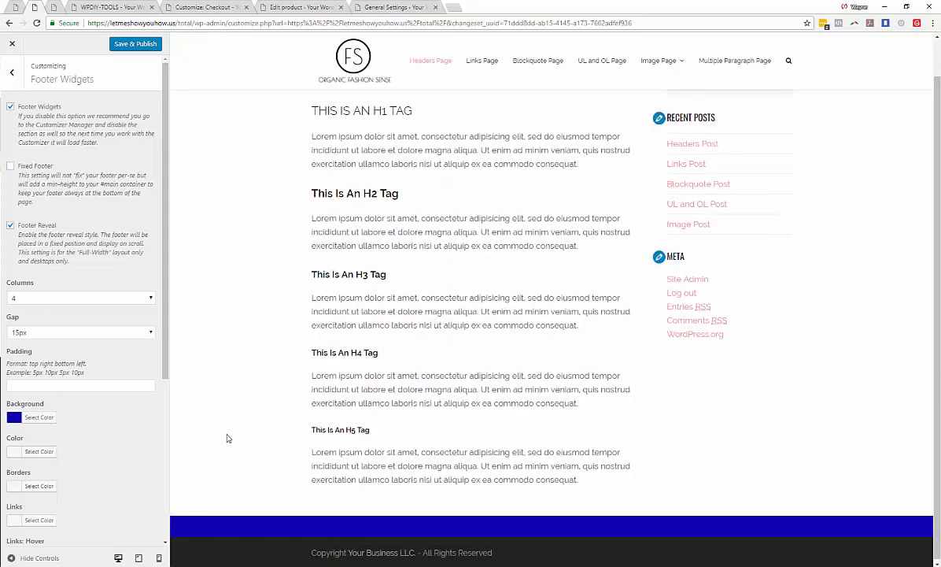
{"action": "scroll", "coordinate": [227, 439], "scroll_direction": "up", "scroll_amount": 1}
{"action": "scroll", "coordinate": [216, 429], "scroll_direction": "down", "scroll_amount": 2}
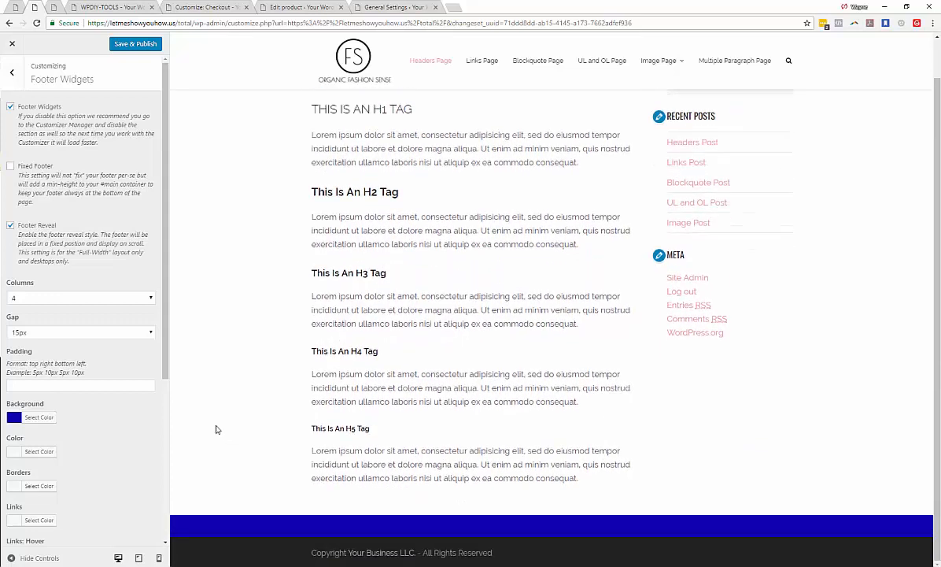
- Turn off Footer Reveal and publish the customizer changes
{"action": "left_click", "coordinate": [10, 226]}
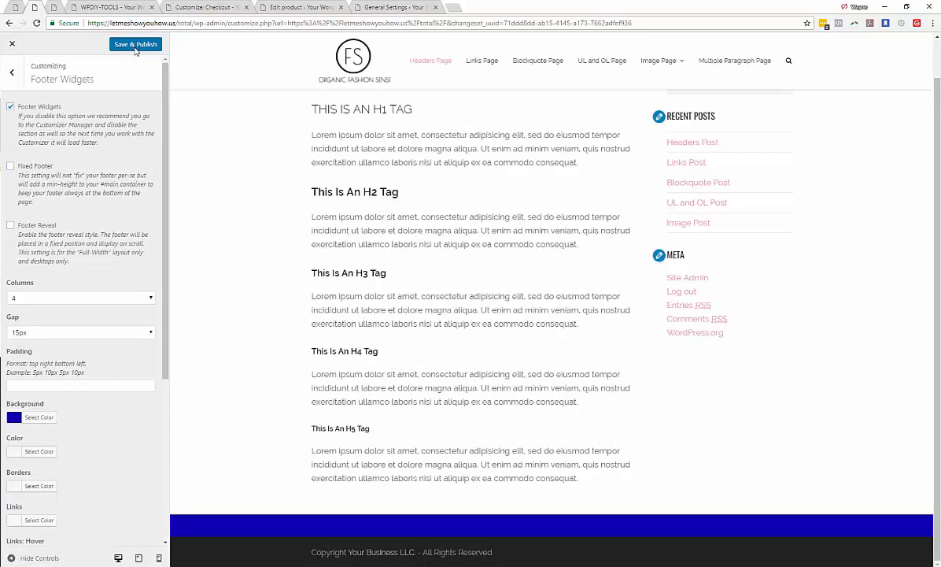
{"action": "left_click", "coordinate": [134, 43]}
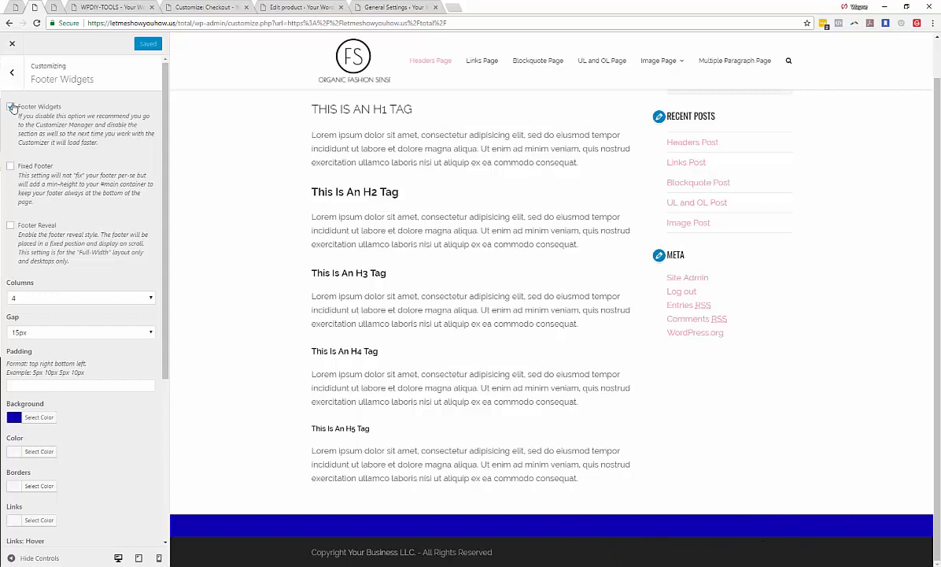
- Add an Archives widget to Footer Column 1
{"action": "left_click", "coordinate": [13, 75]}
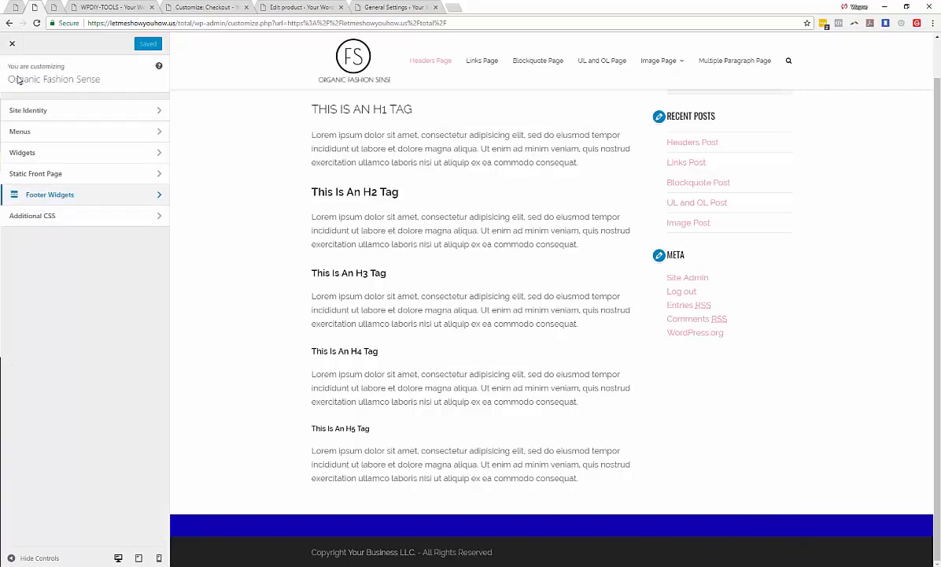
{"action": "left_click", "coordinate": [157, 156]}
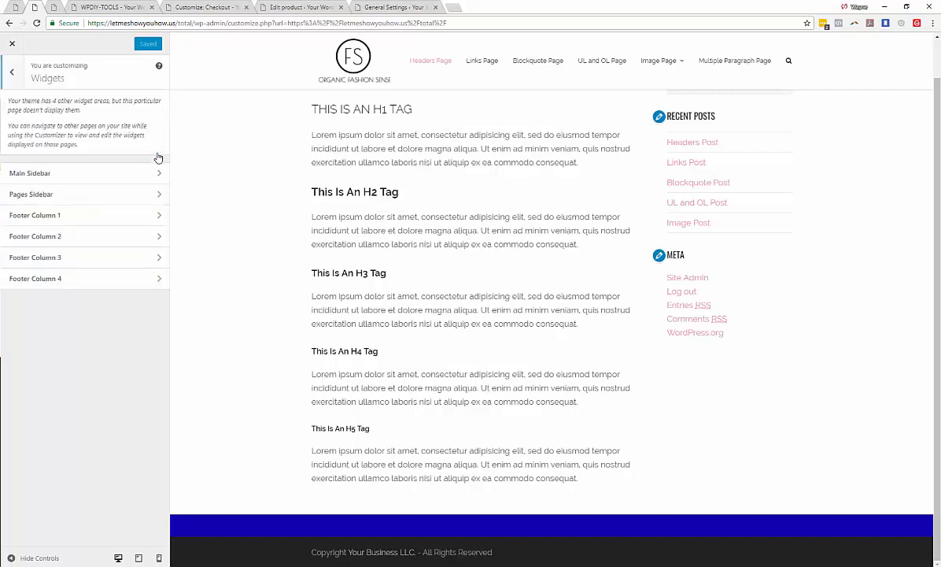
{"action": "left_click", "coordinate": [146, 215]}
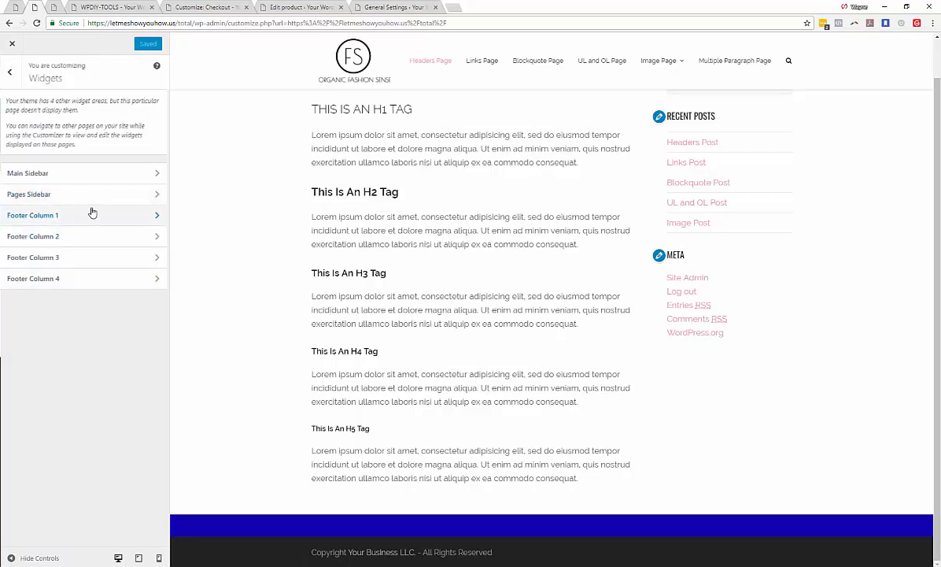
{"action": "left_click", "coordinate": [133, 109]}
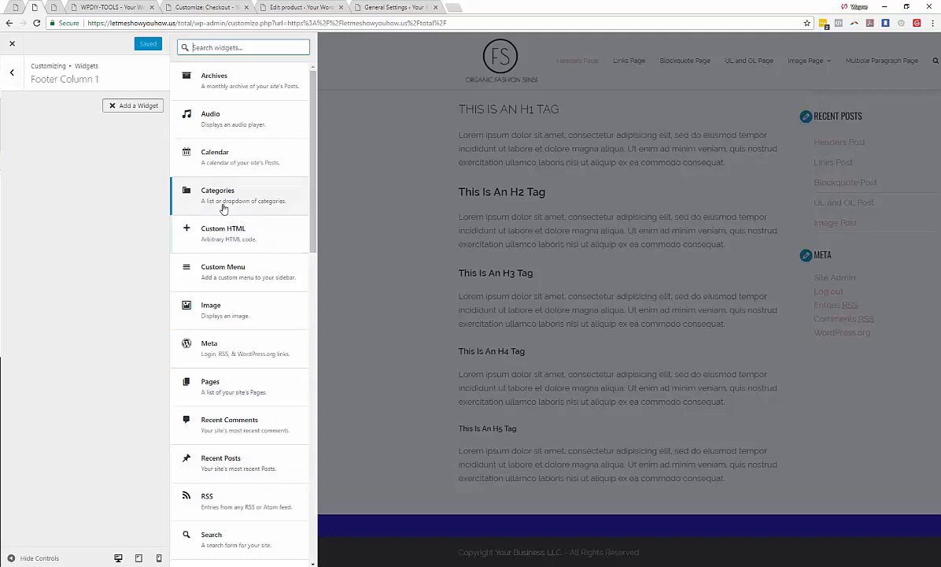
{"action": "left_click", "coordinate": [211, 79]}
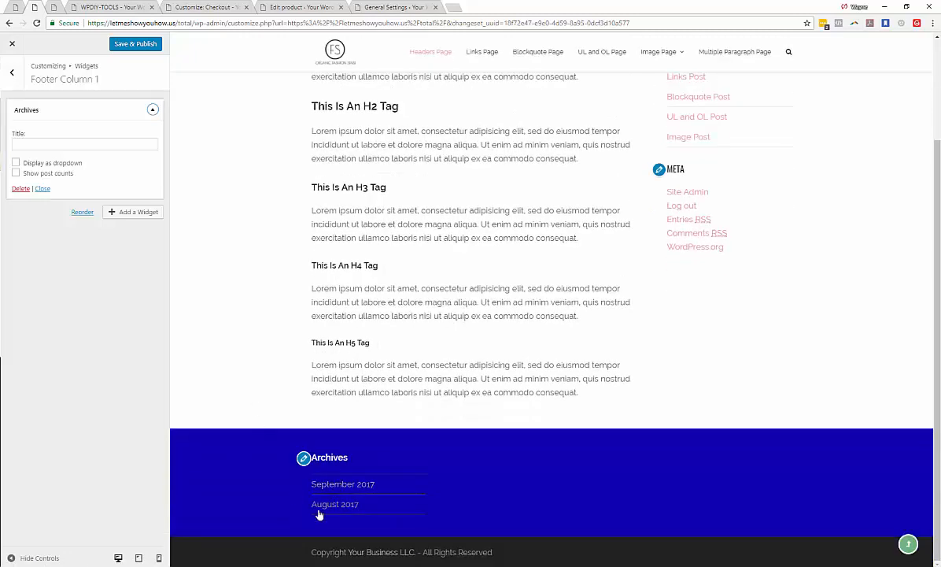
{"action": "left_click", "coordinate": [64, 146]}
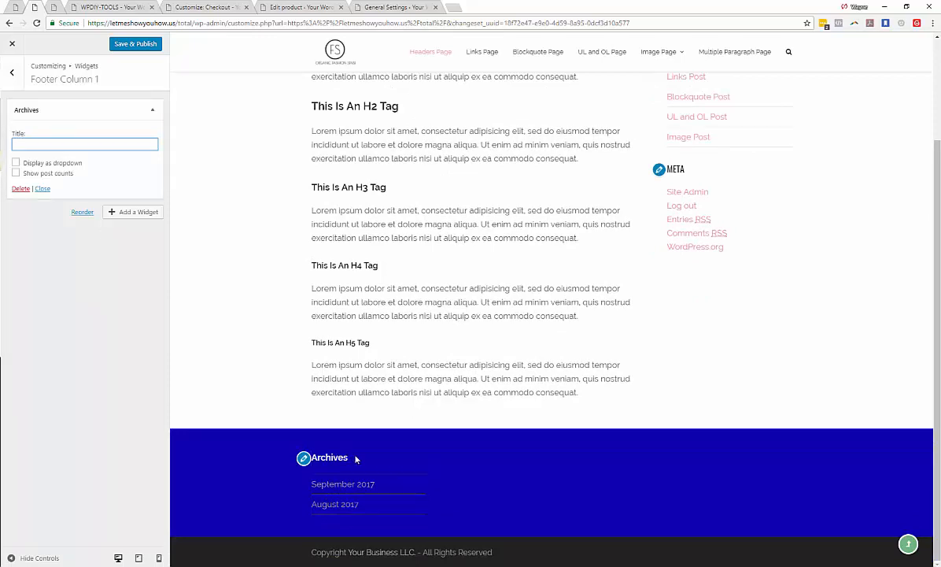
{"action": "type", "text": "ttt"}
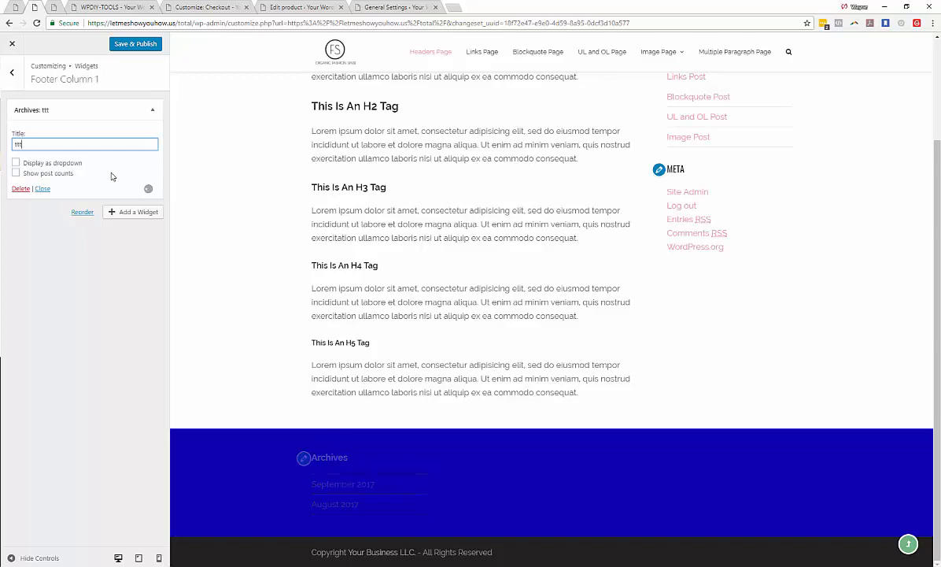
{"action": "left_click_drag", "start_coordinate": [324, 458], "coordinate": [308, 458]}
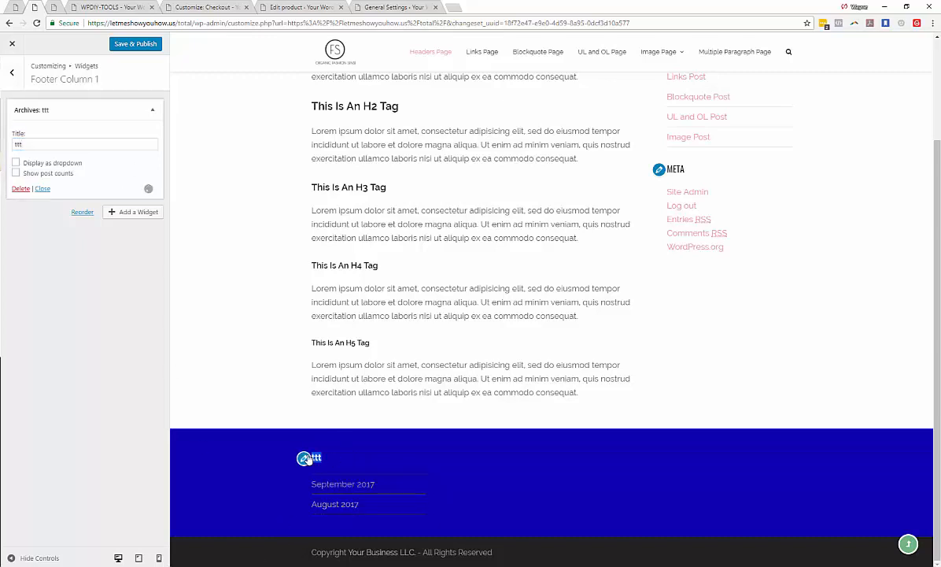
{"action": "double_click", "coordinate": [47, 144]}
{"action": "key", "text": "BackSpace"}
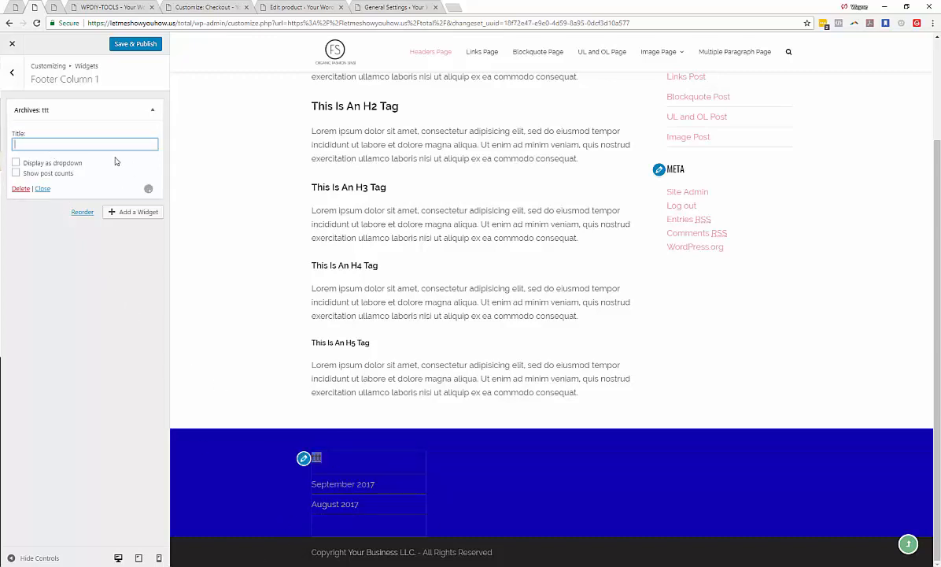
- Add a Calendar widget to Footer Column 2
{"action": "left_click", "coordinate": [13, 77]}
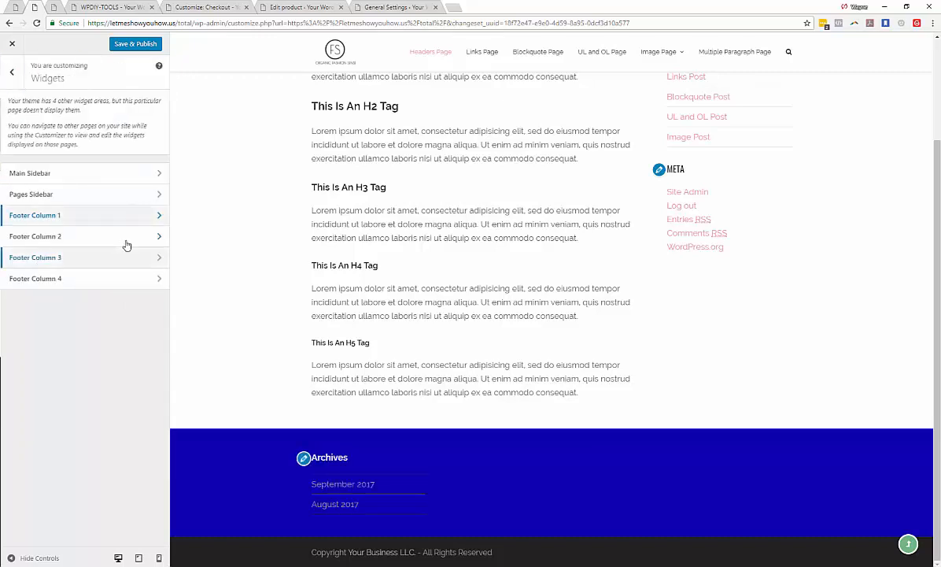
{"action": "left_click", "coordinate": [140, 240]}
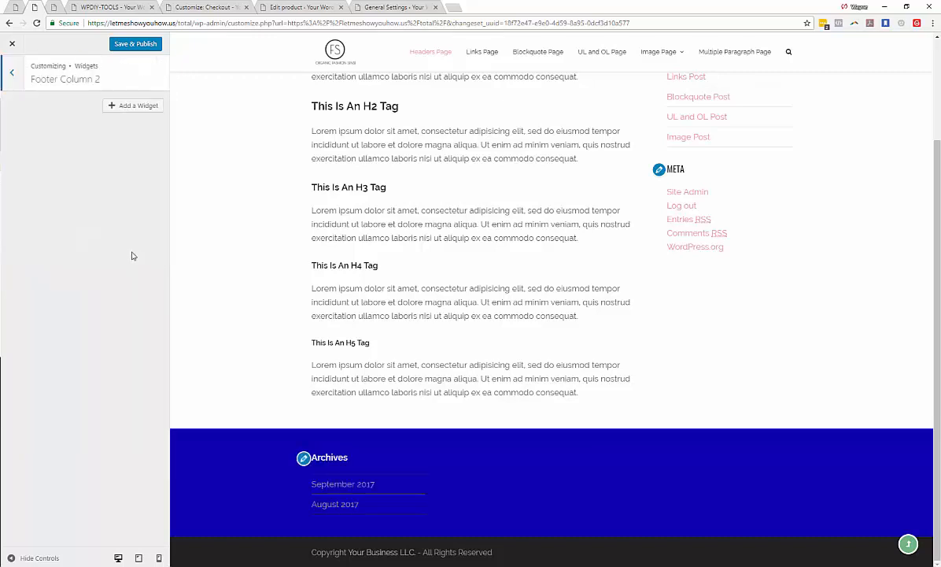
{"action": "left_click", "coordinate": [136, 108]}
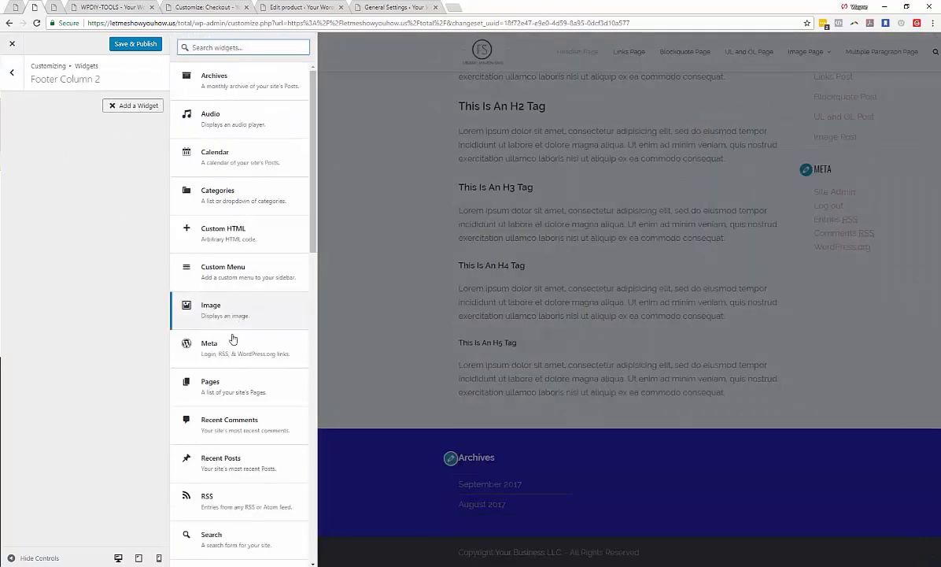
{"action": "scroll", "coordinate": [238, 372], "scroll_direction": "down", "scroll_amount": 3}
{"action": "scroll", "coordinate": [238, 394], "scroll_direction": "up", "scroll_amount": 3}
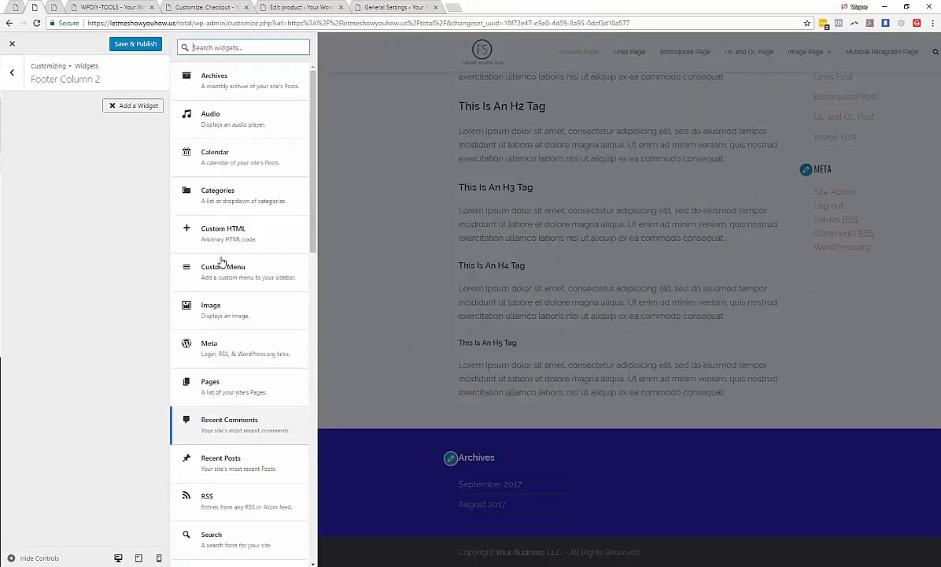
{"action": "left_click", "coordinate": [211, 152]}
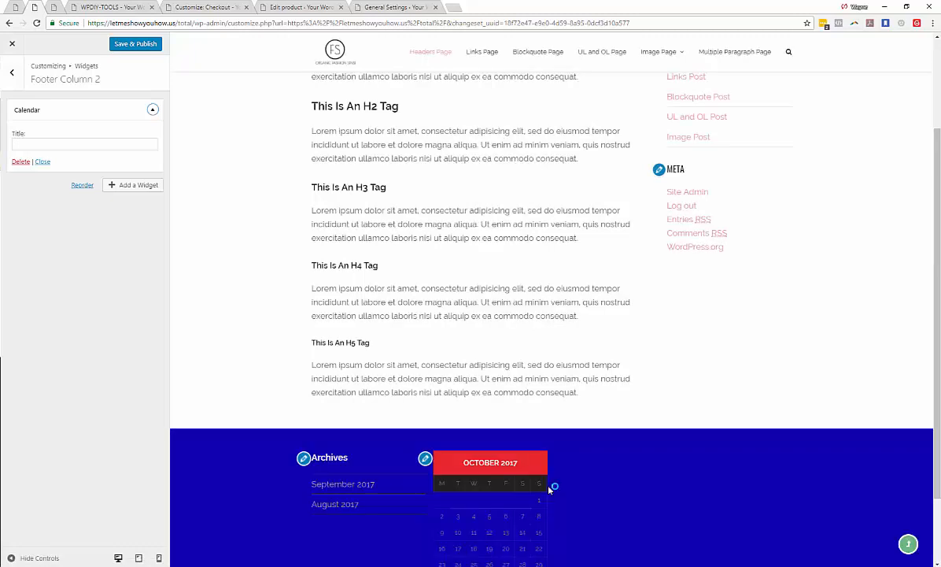
- Set the footer widgets gap to 30px
{"action": "scroll", "coordinate": [425, 512], "scroll_direction": "down", "scroll_amount": 2}
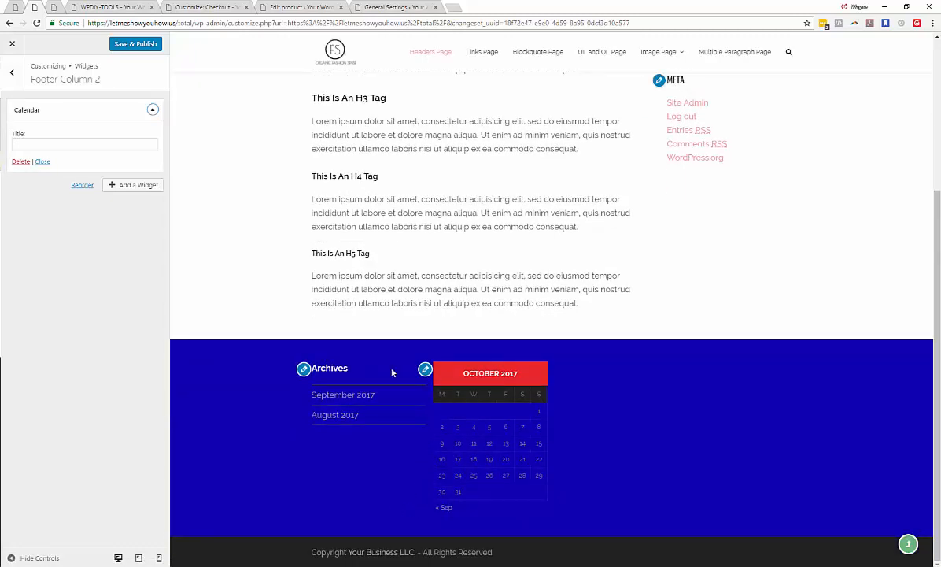
{"action": "left_click", "coordinate": [16, 78]}
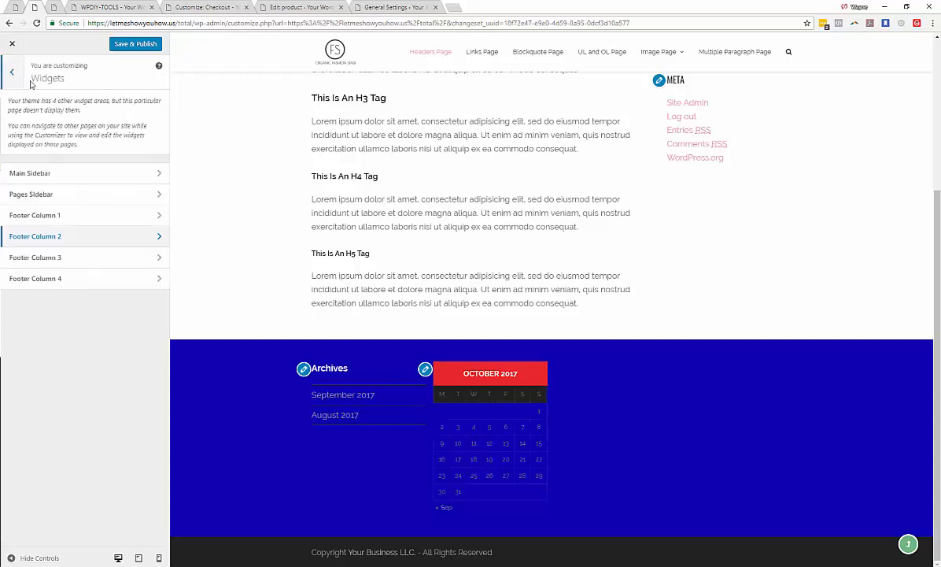
{"action": "left_click", "coordinate": [12, 79]}
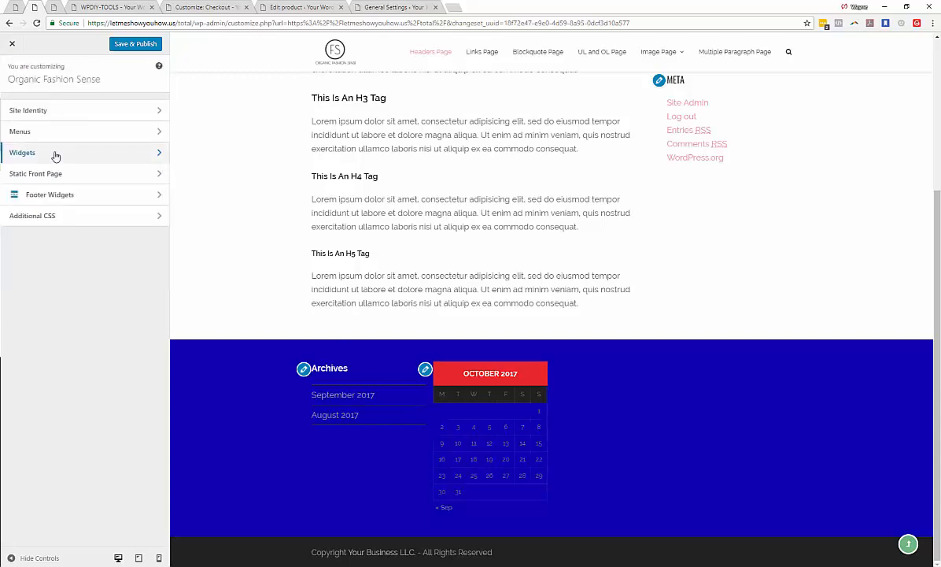
{"action": "left_click", "coordinate": [99, 199]}
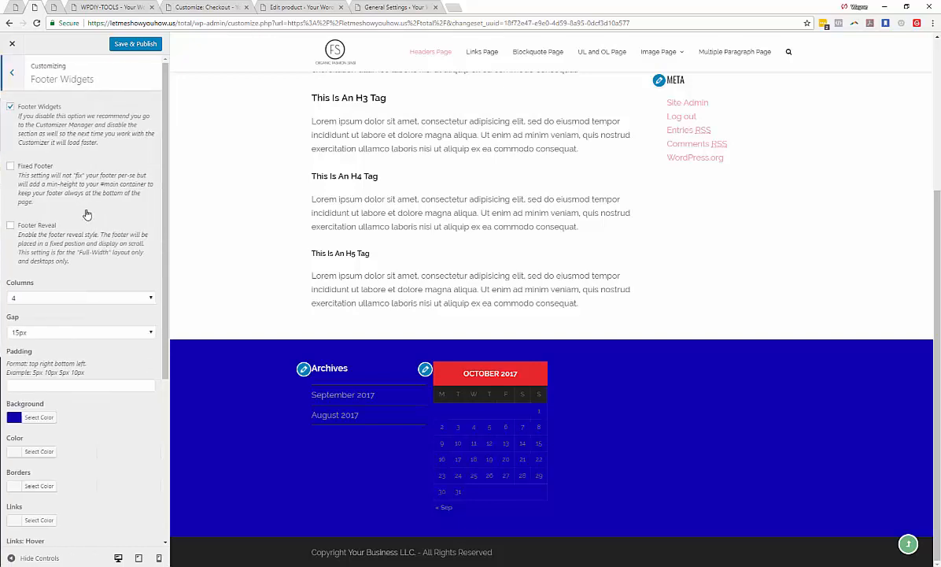
{"action": "left_click", "coordinate": [53, 332]}
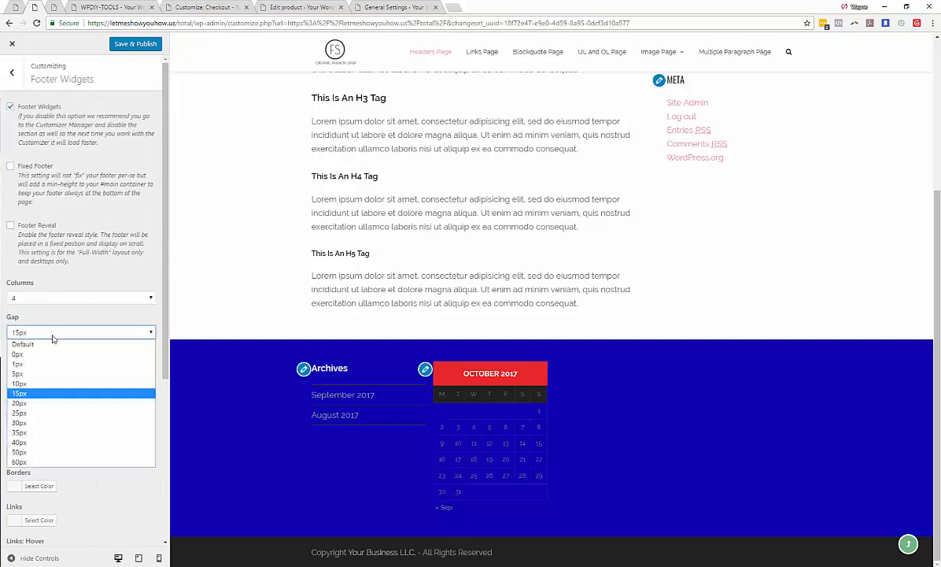
{"action": "left_click", "coordinate": [36, 423]}
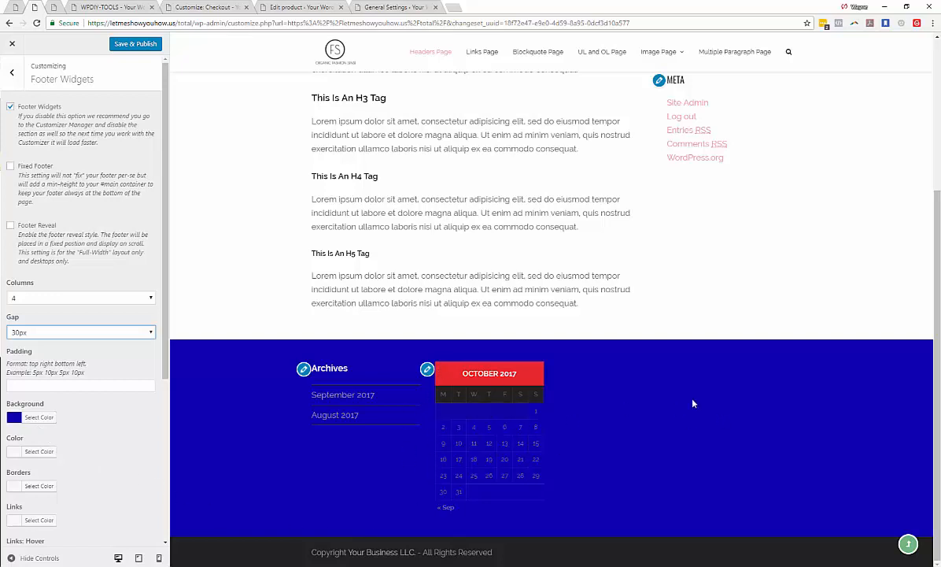
- Set the number of footer columns to 3
{"action": "left_click", "coordinate": [140, 299]}
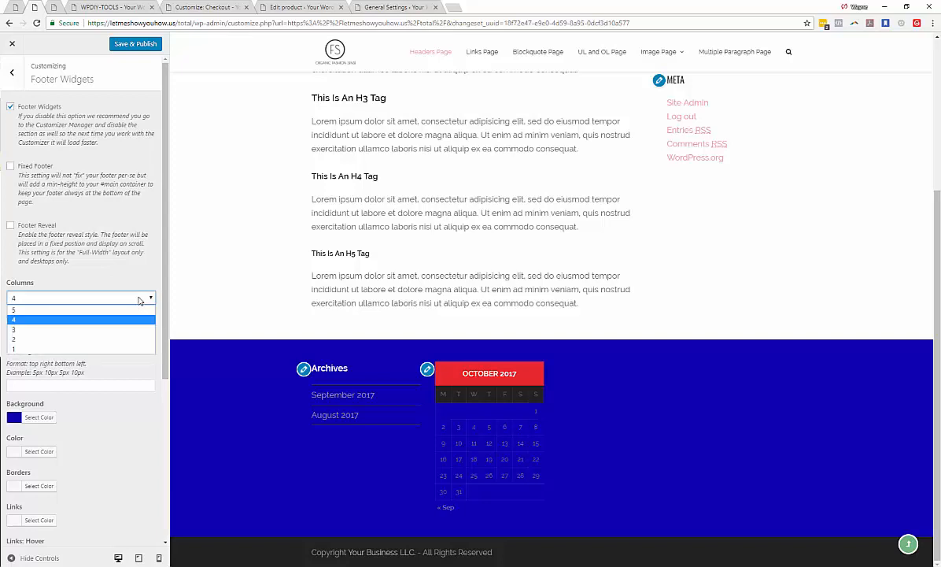
{"action": "left_click", "coordinate": [85, 320]}
{"action": "left_click", "coordinate": [96, 303]}
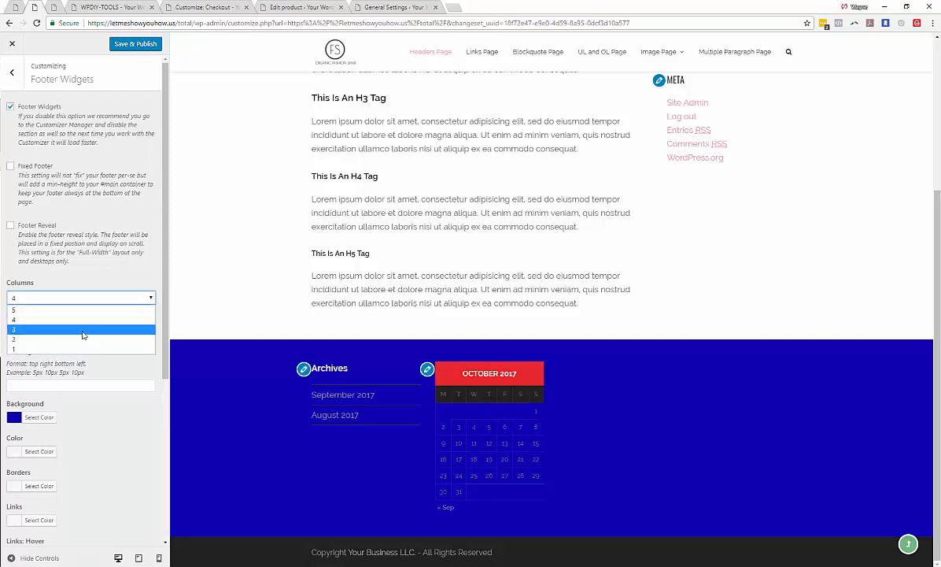
{"action": "left_click", "coordinate": [84, 329]}
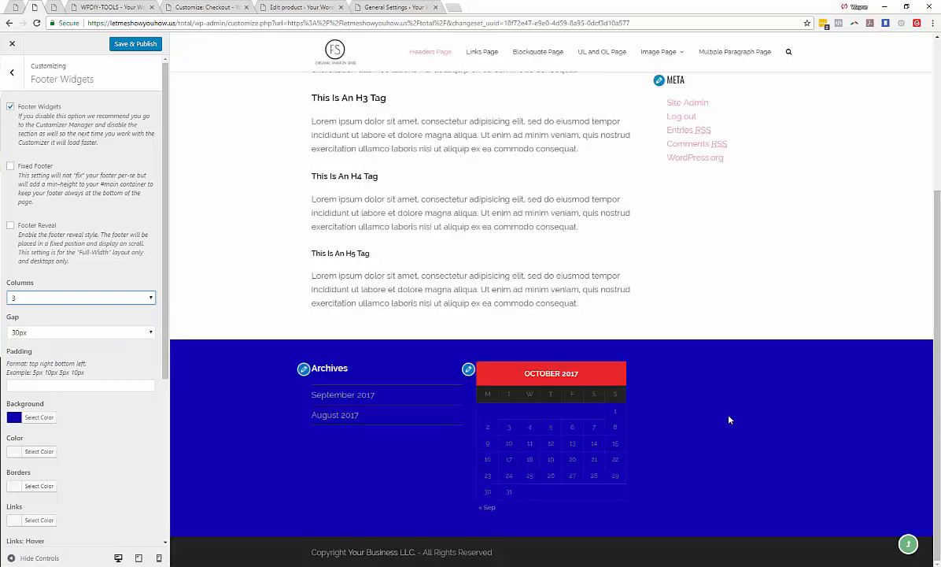
- Set the number of footer columns to 1
{"action": "left_click", "coordinate": [11, 74]}
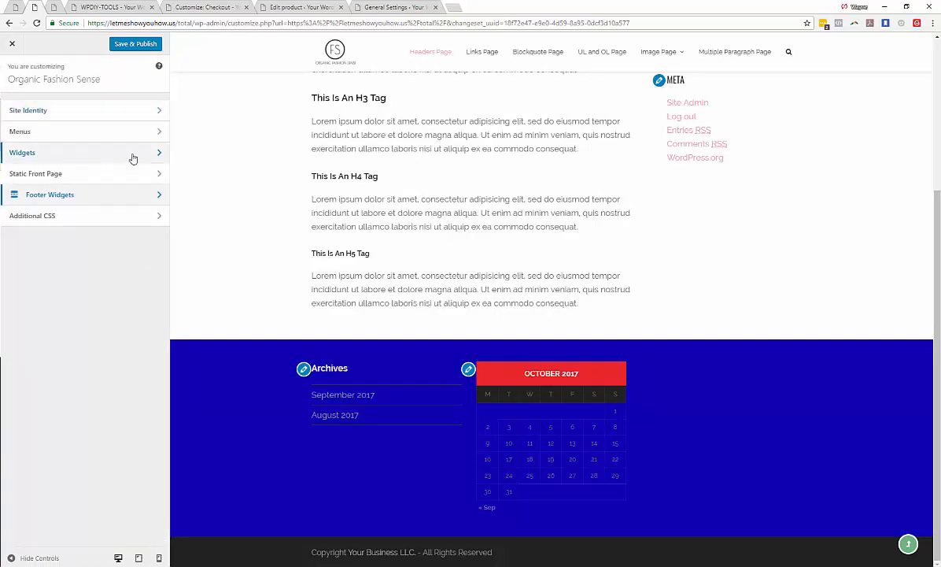
{"action": "left_click", "coordinate": [148, 156]}
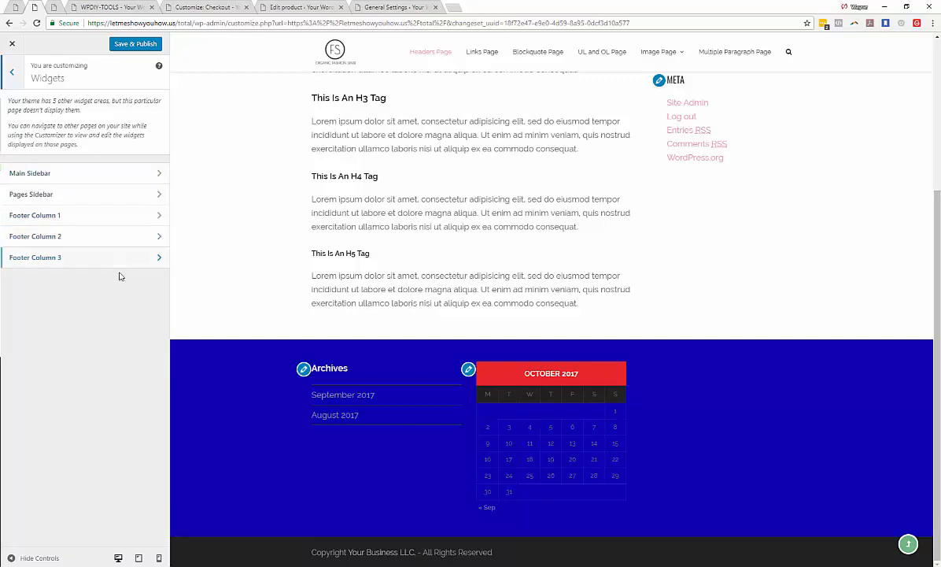
{"action": "left_click", "coordinate": [159, 236]}
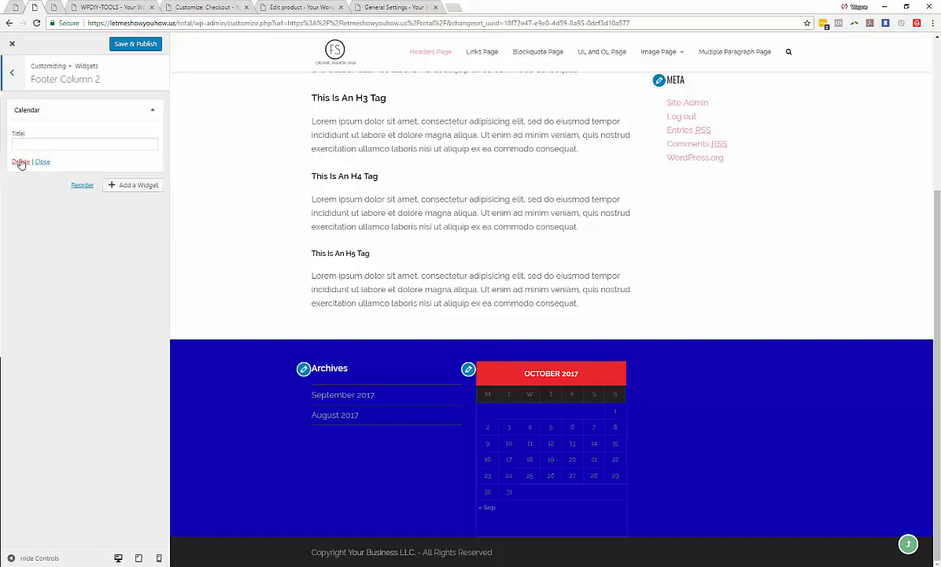
{"action": "left_click", "coordinate": [16, 75]}
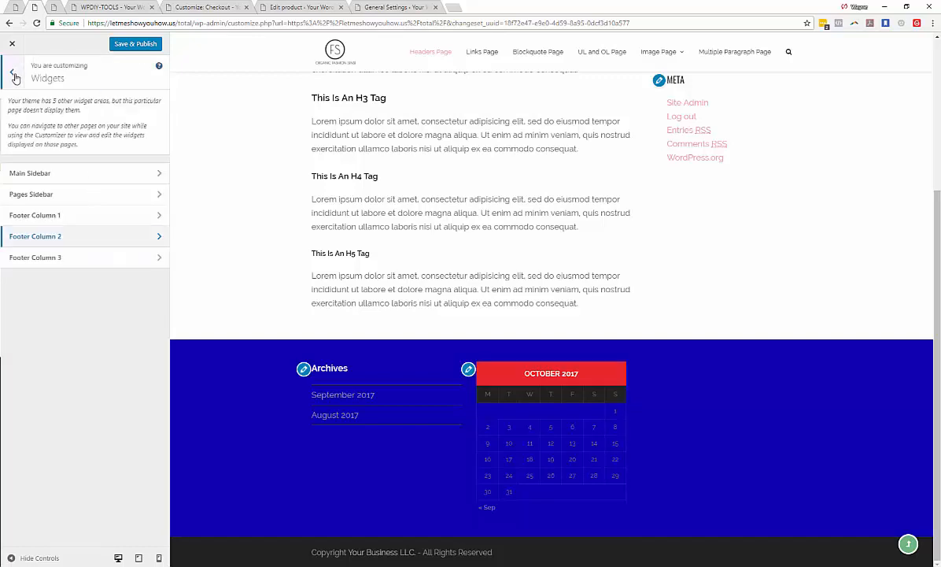
{"action": "left_click", "coordinate": [14, 76]}
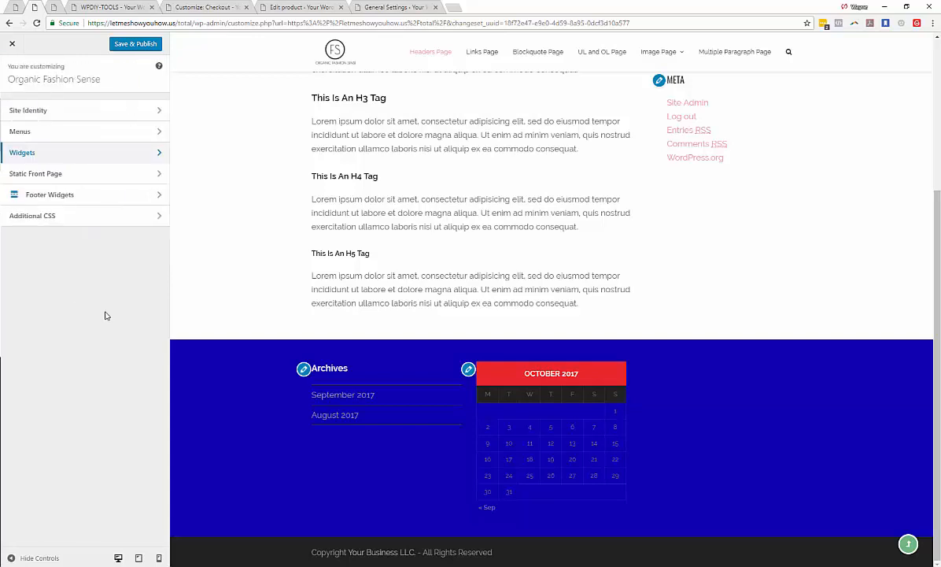
{"action": "left_click", "coordinate": [133, 197]}
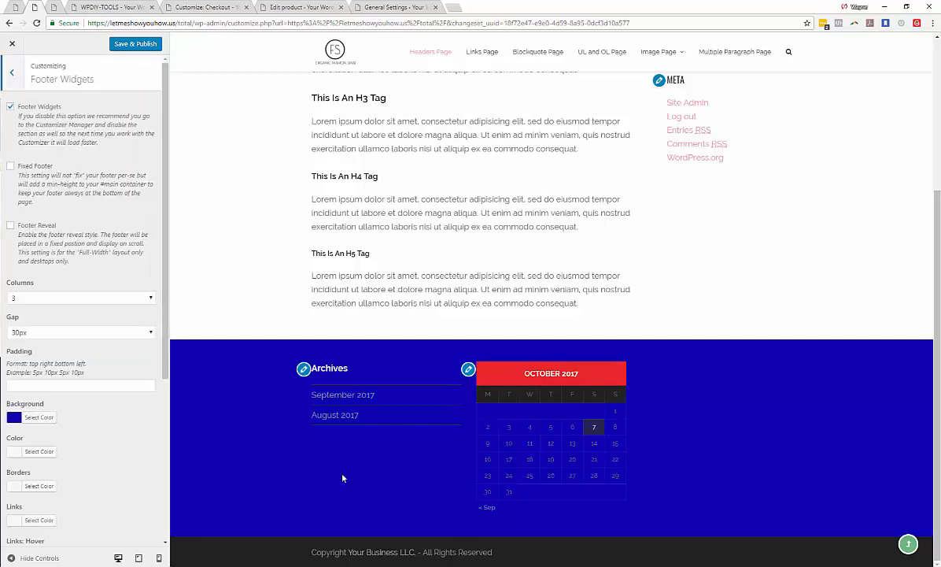
{"action": "scroll", "coordinate": [107, 295], "scroll_direction": "down", "scroll_amount": 2}
{"action": "left_click", "coordinate": [104, 215]}
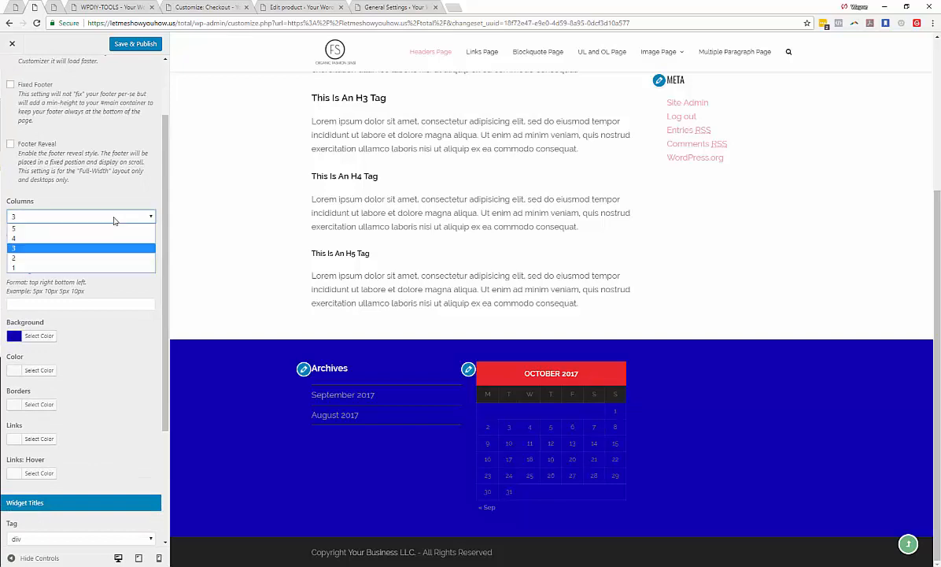
{"action": "left_click", "coordinate": [31, 267]}
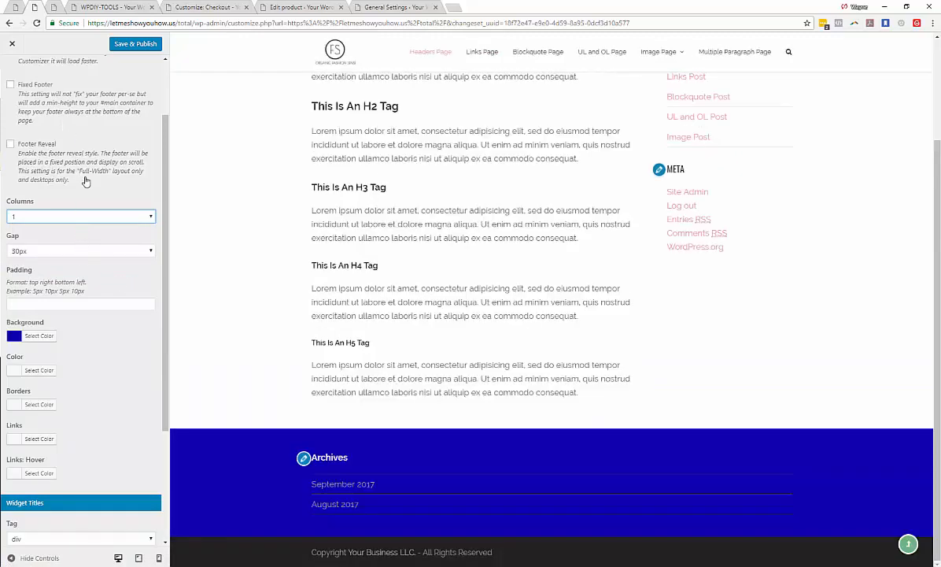
- Check which footer column widget areas remain in the Widgets list
{"action": "scroll", "coordinate": [88, 182], "scroll_direction": "up", "scroll_amount": 1}
{"action": "left_click", "coordinate": [14, 63]}
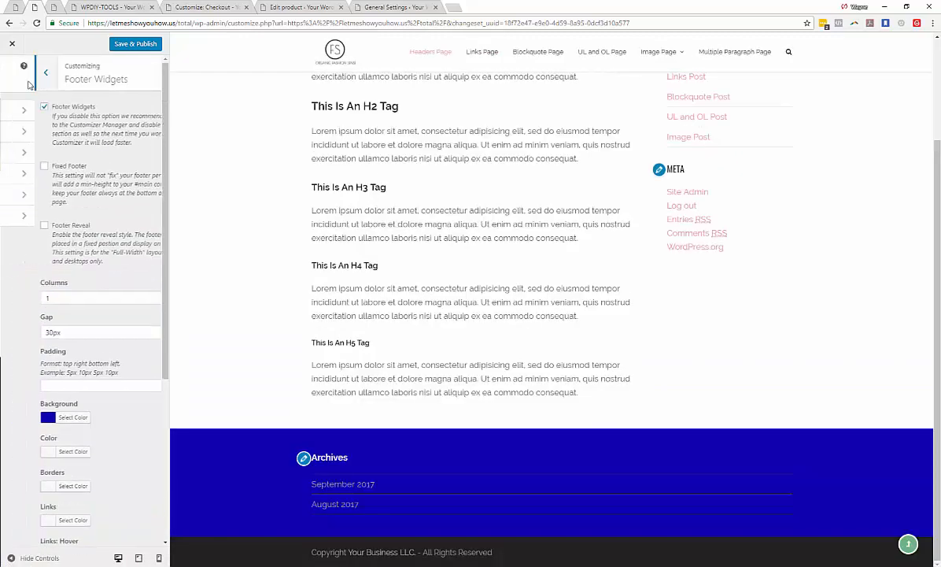
{"action": "left_click", "coordinate": [79, 163]}
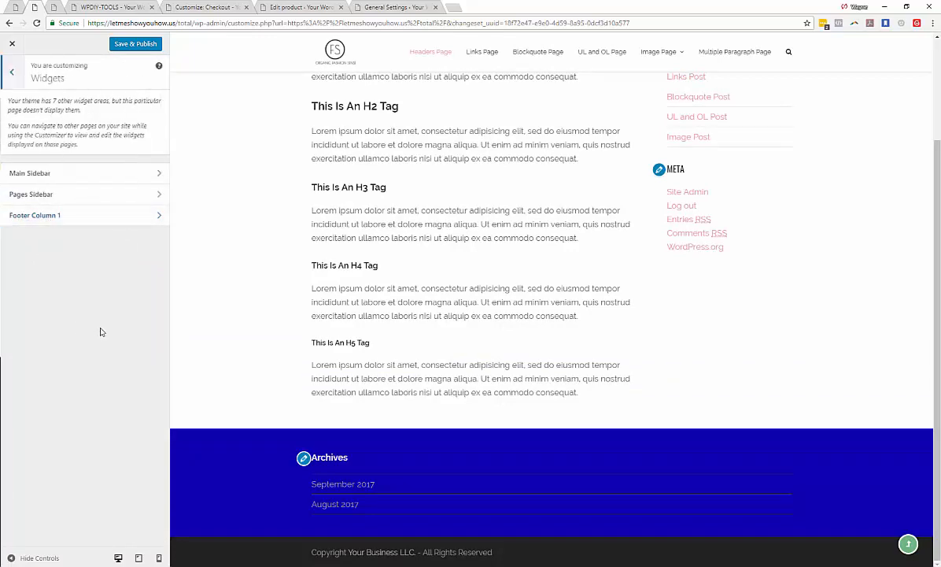
{"action": "left_click", "coordinate": [13, 75]}
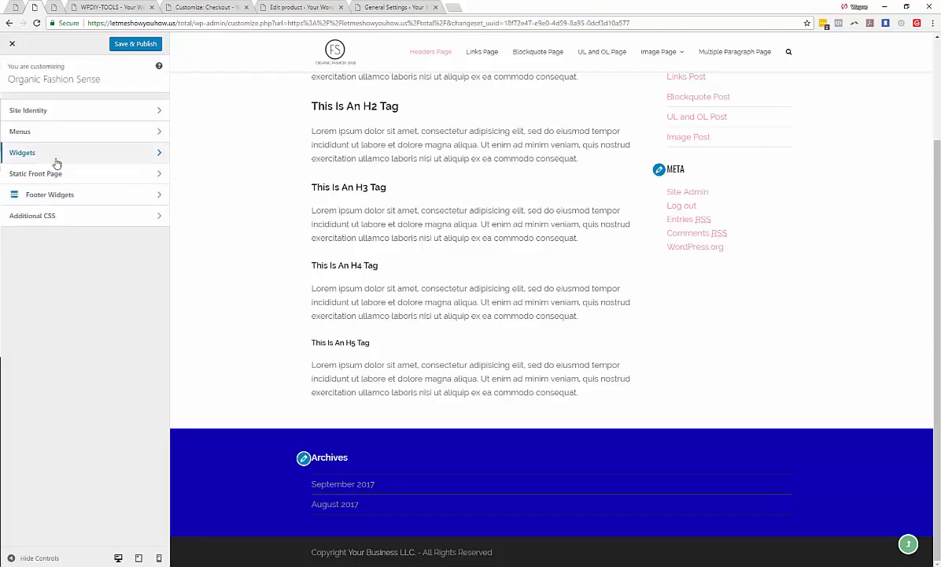